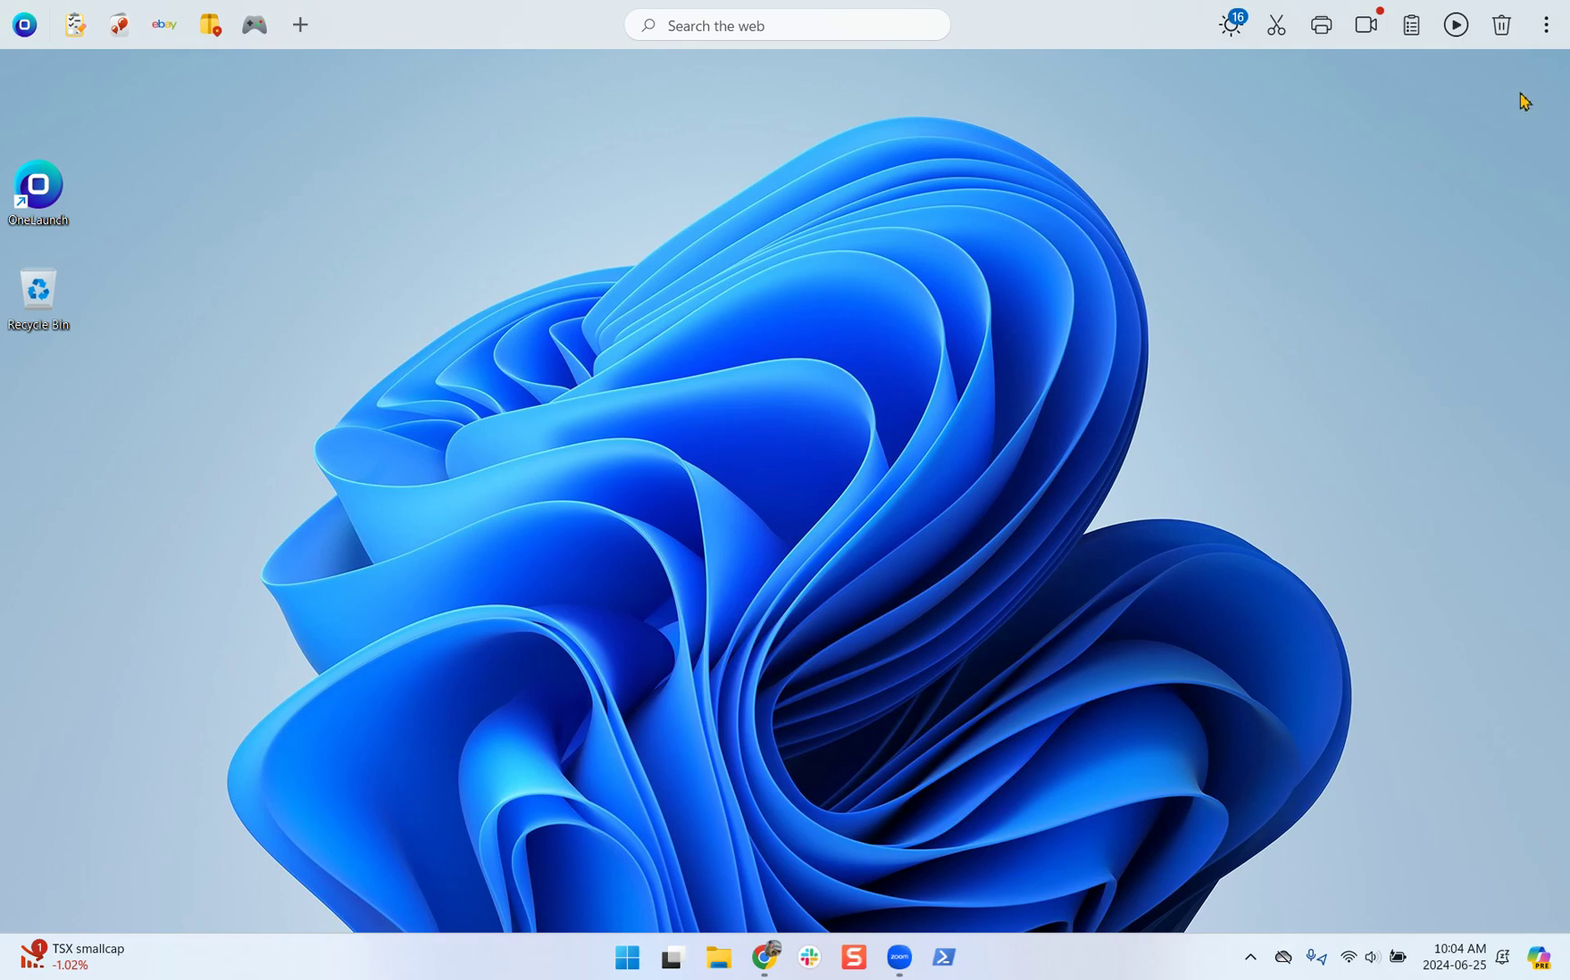
# Close the OneLaunch dock from its three-dot menu and confirm the Close Dock prompt
pyautogui.click(1546, 27)
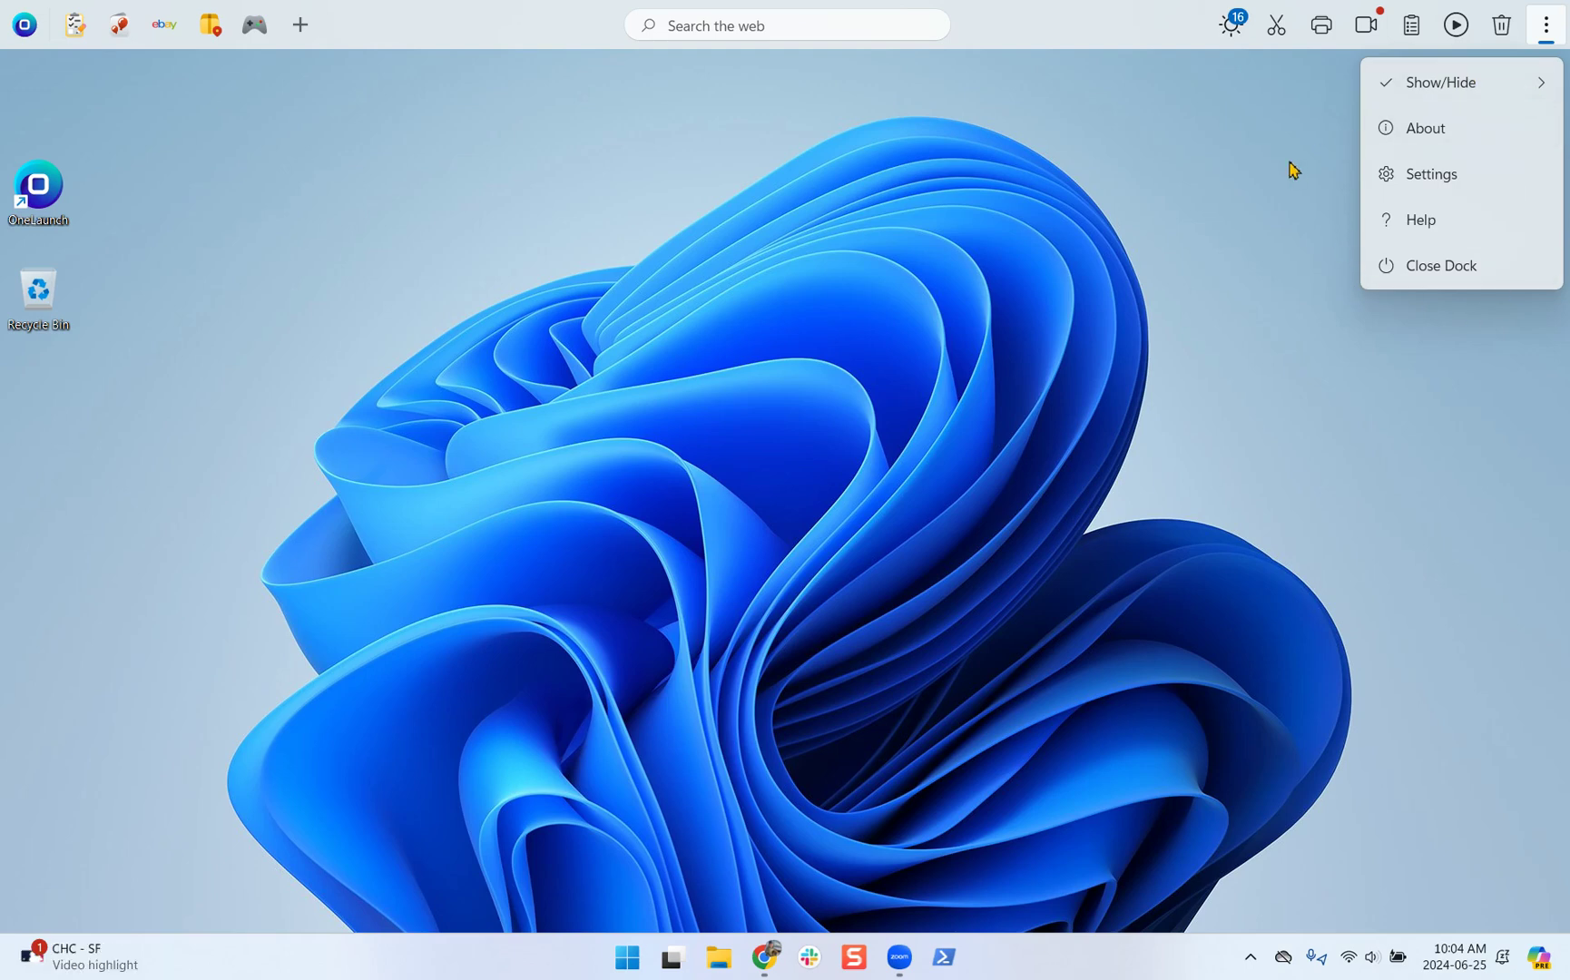
pyautogui.click(777, 203)
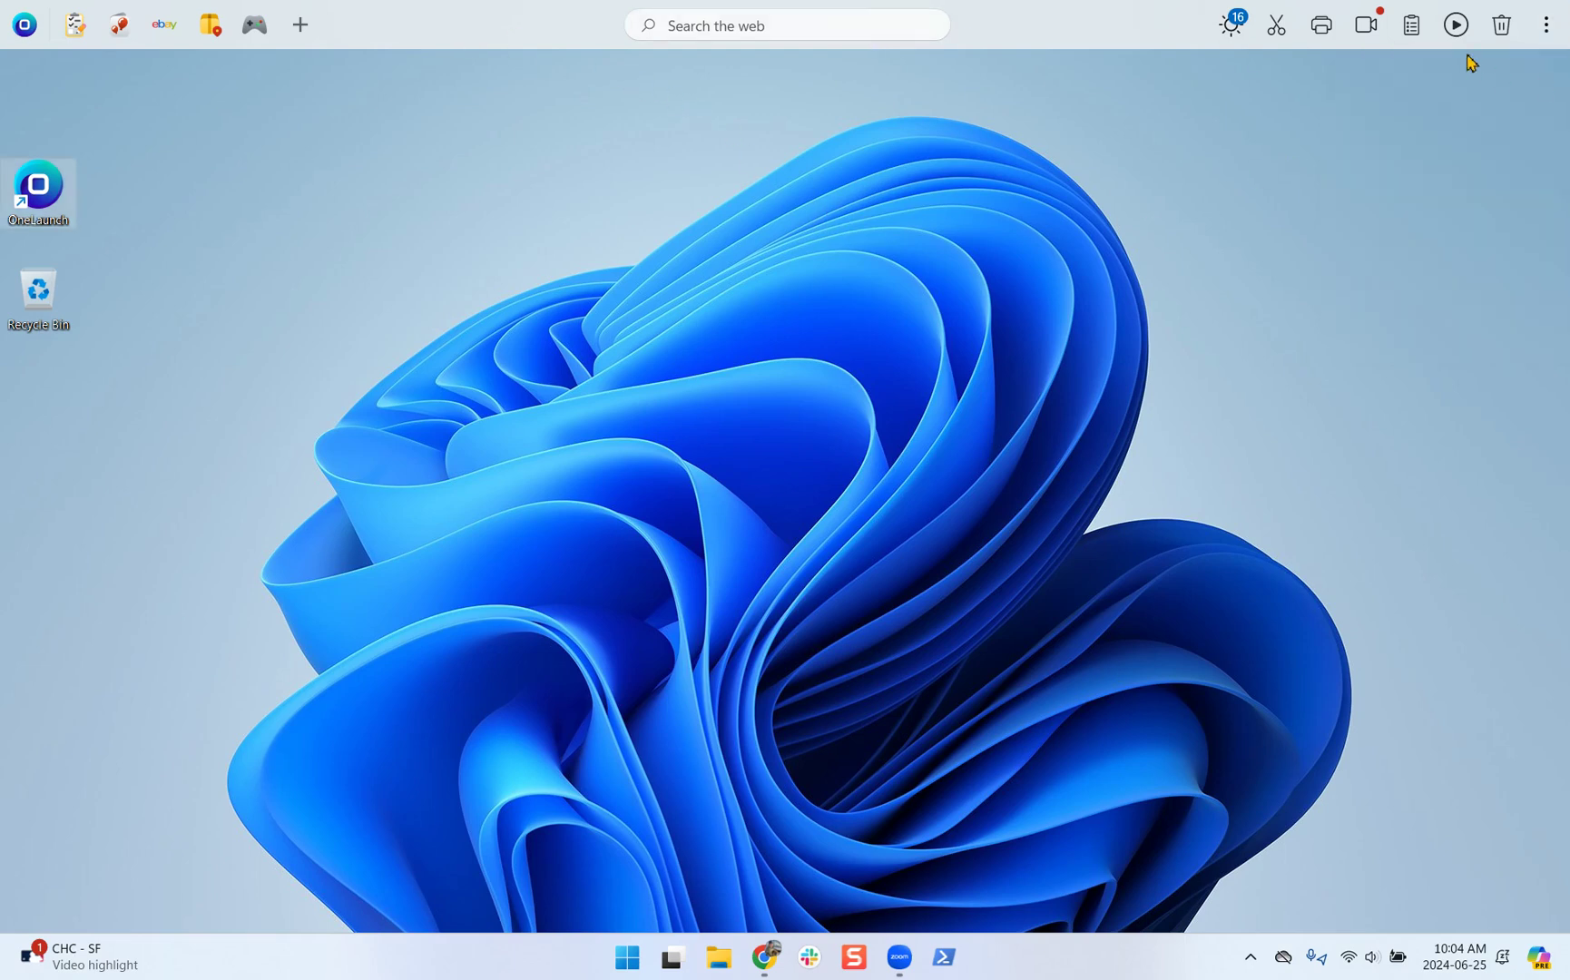
pyautogui.click(1546, 24)
pyautogui.click(1463, 265)
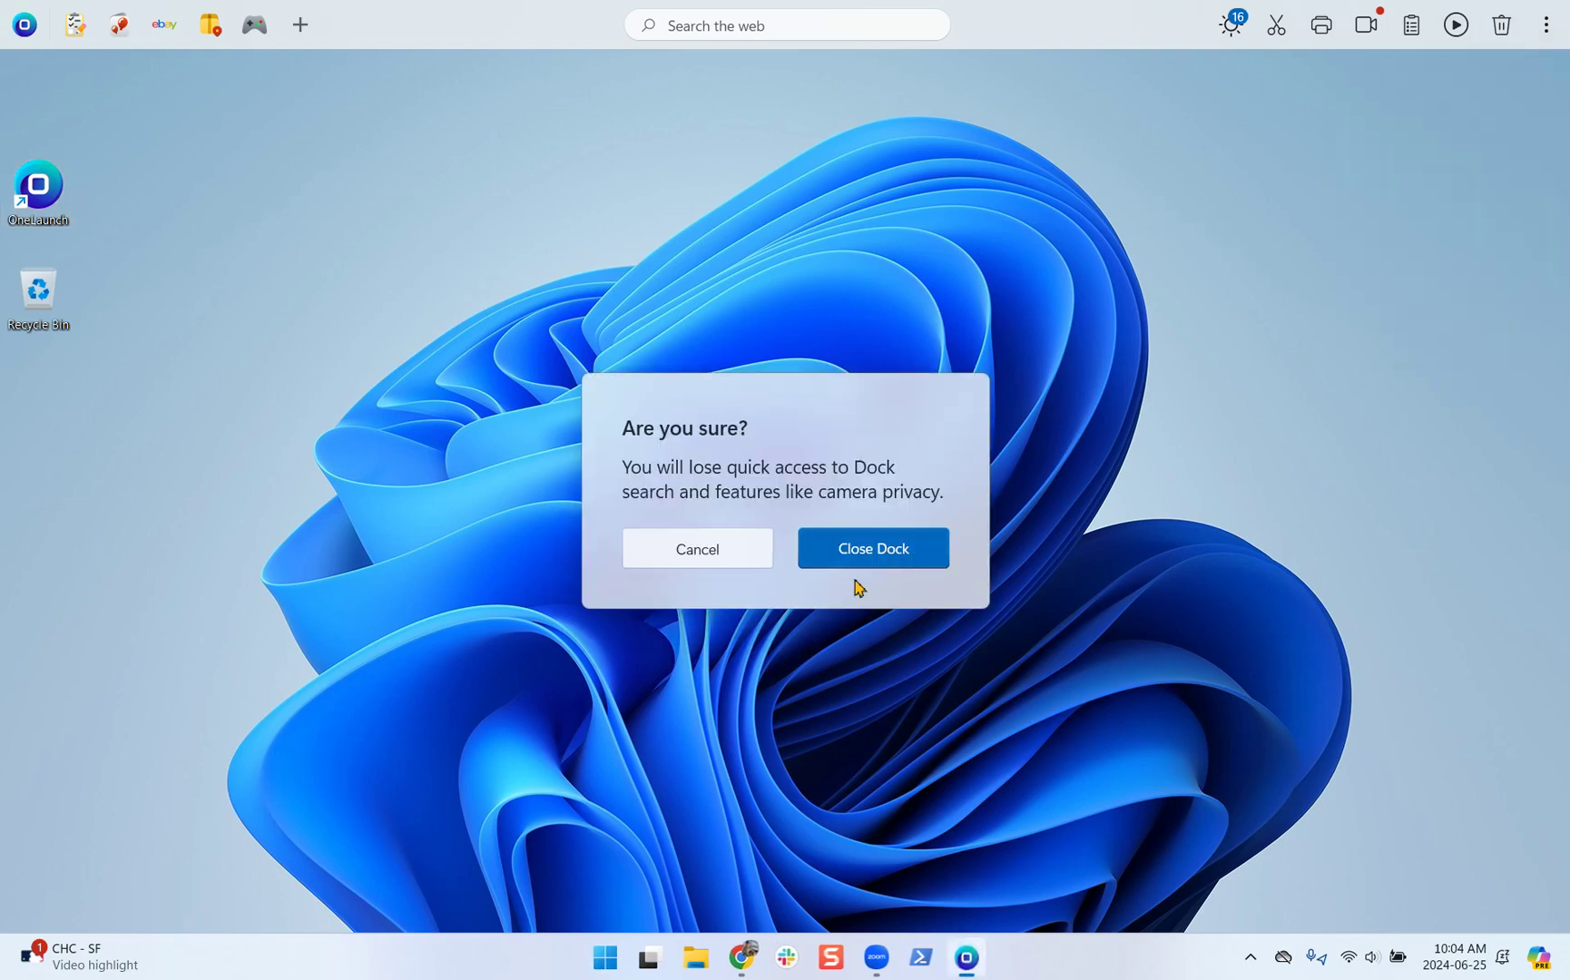
pyautogui.click(868, 548)
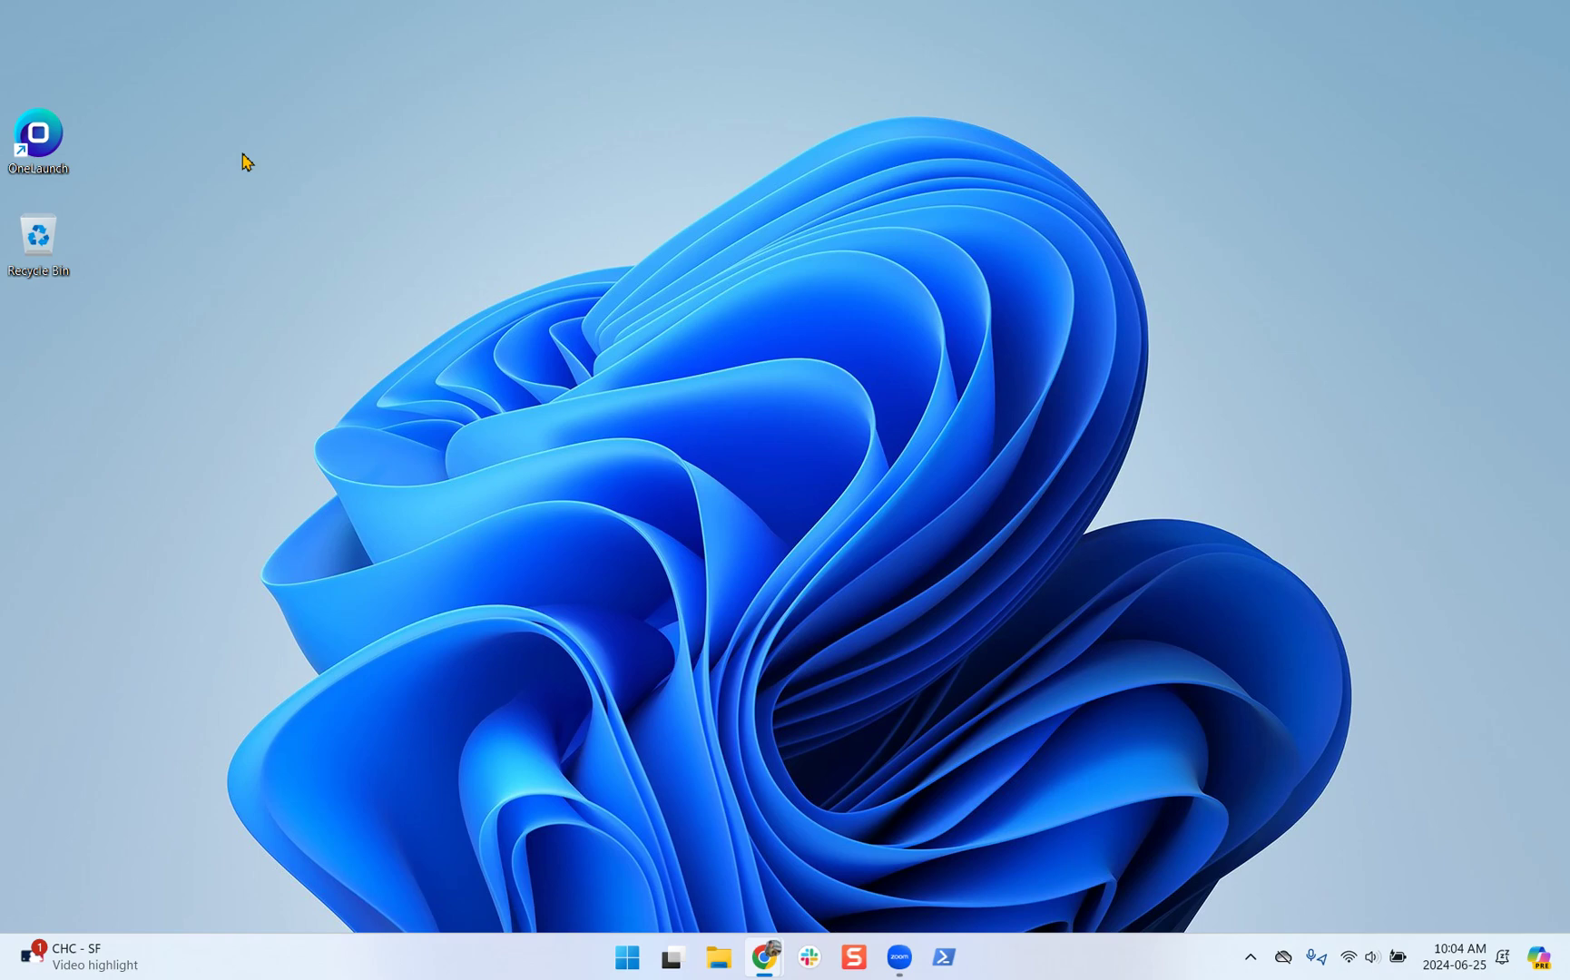
# Relaunch OneLaunch from its desktop shortcut and close the browser window it opens
pyautogui.doubleClick(52, 141)
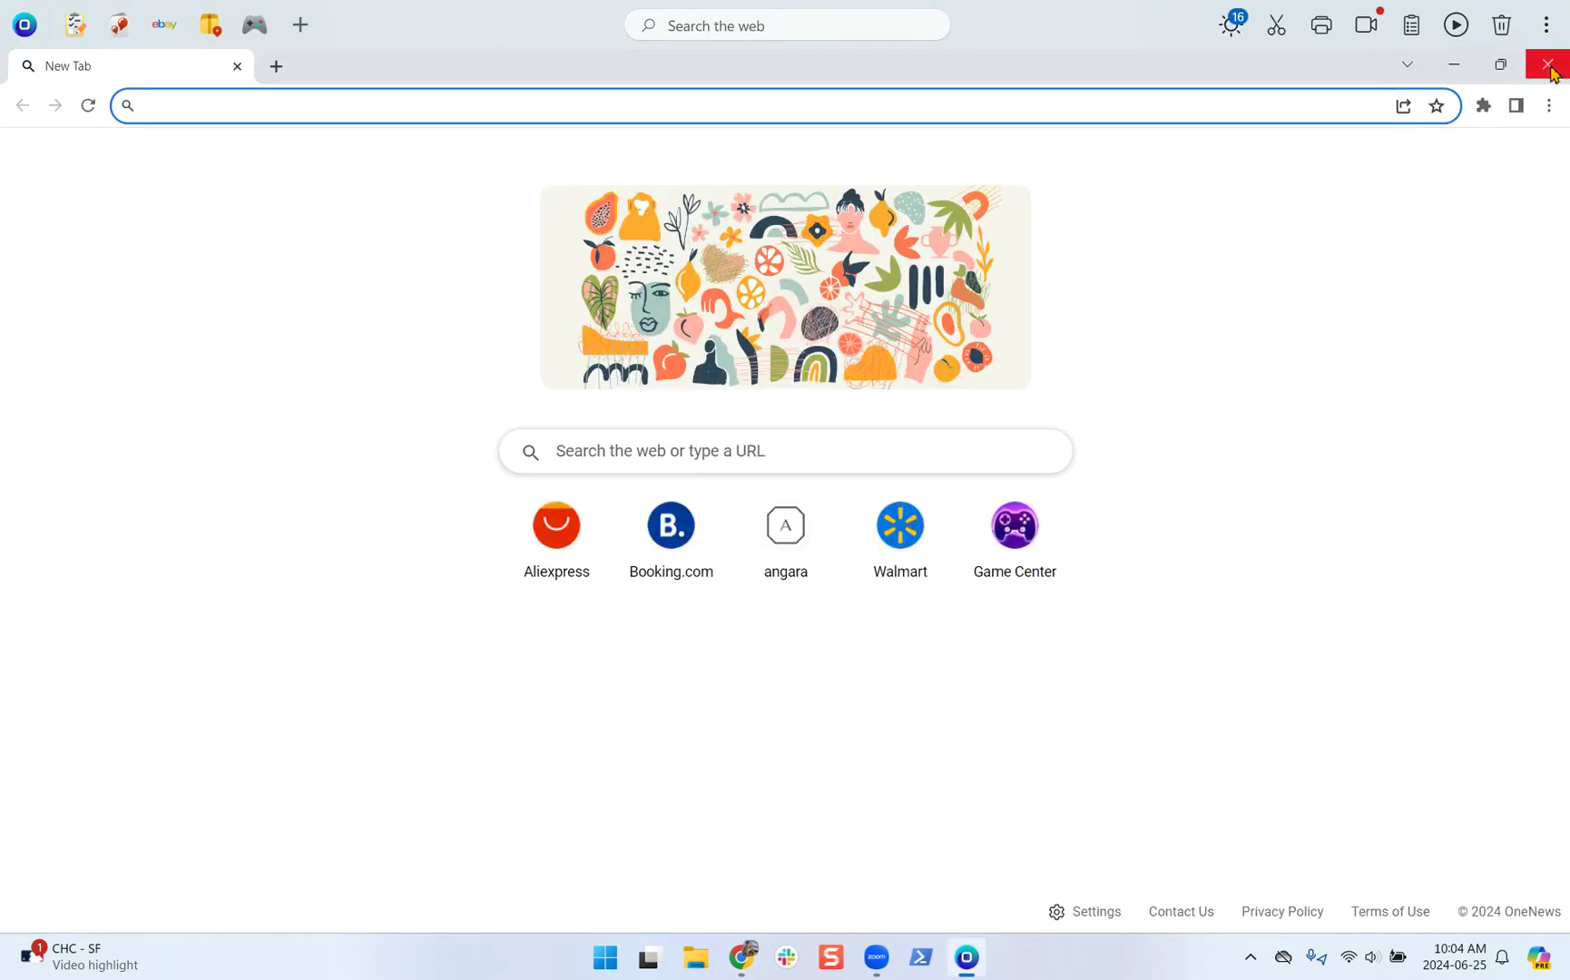
pyautogui.click(1548, 64)
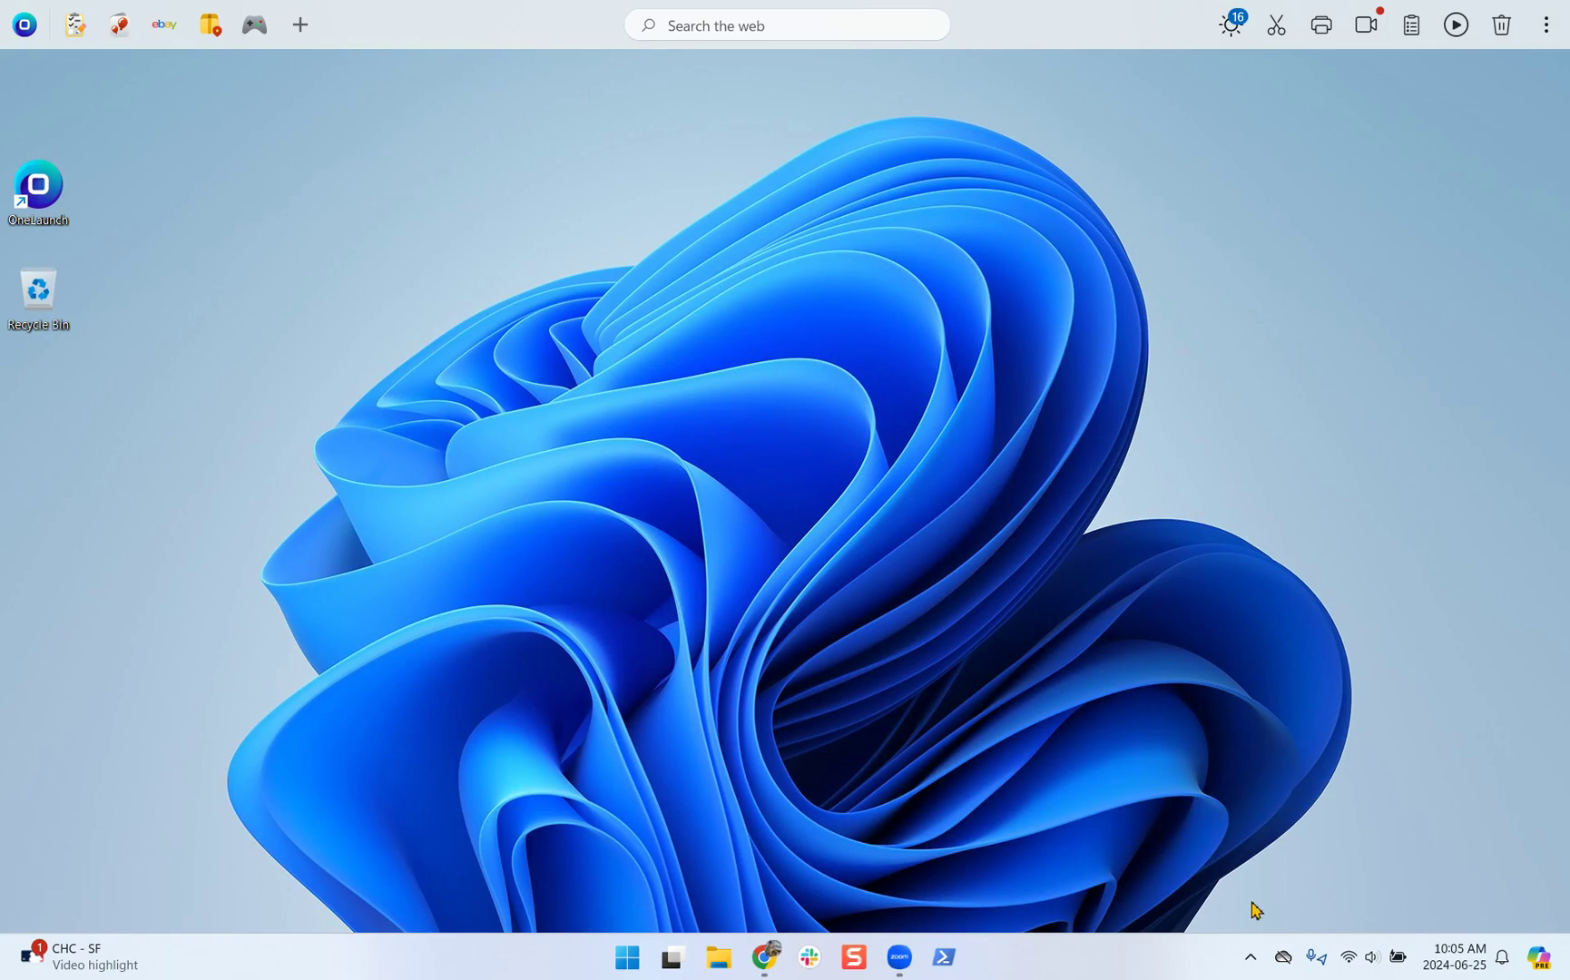
# Restart OneLaunch from its hidden system-tray icon, then close the new-tab browser window
pyautogui.click(1251, 958)
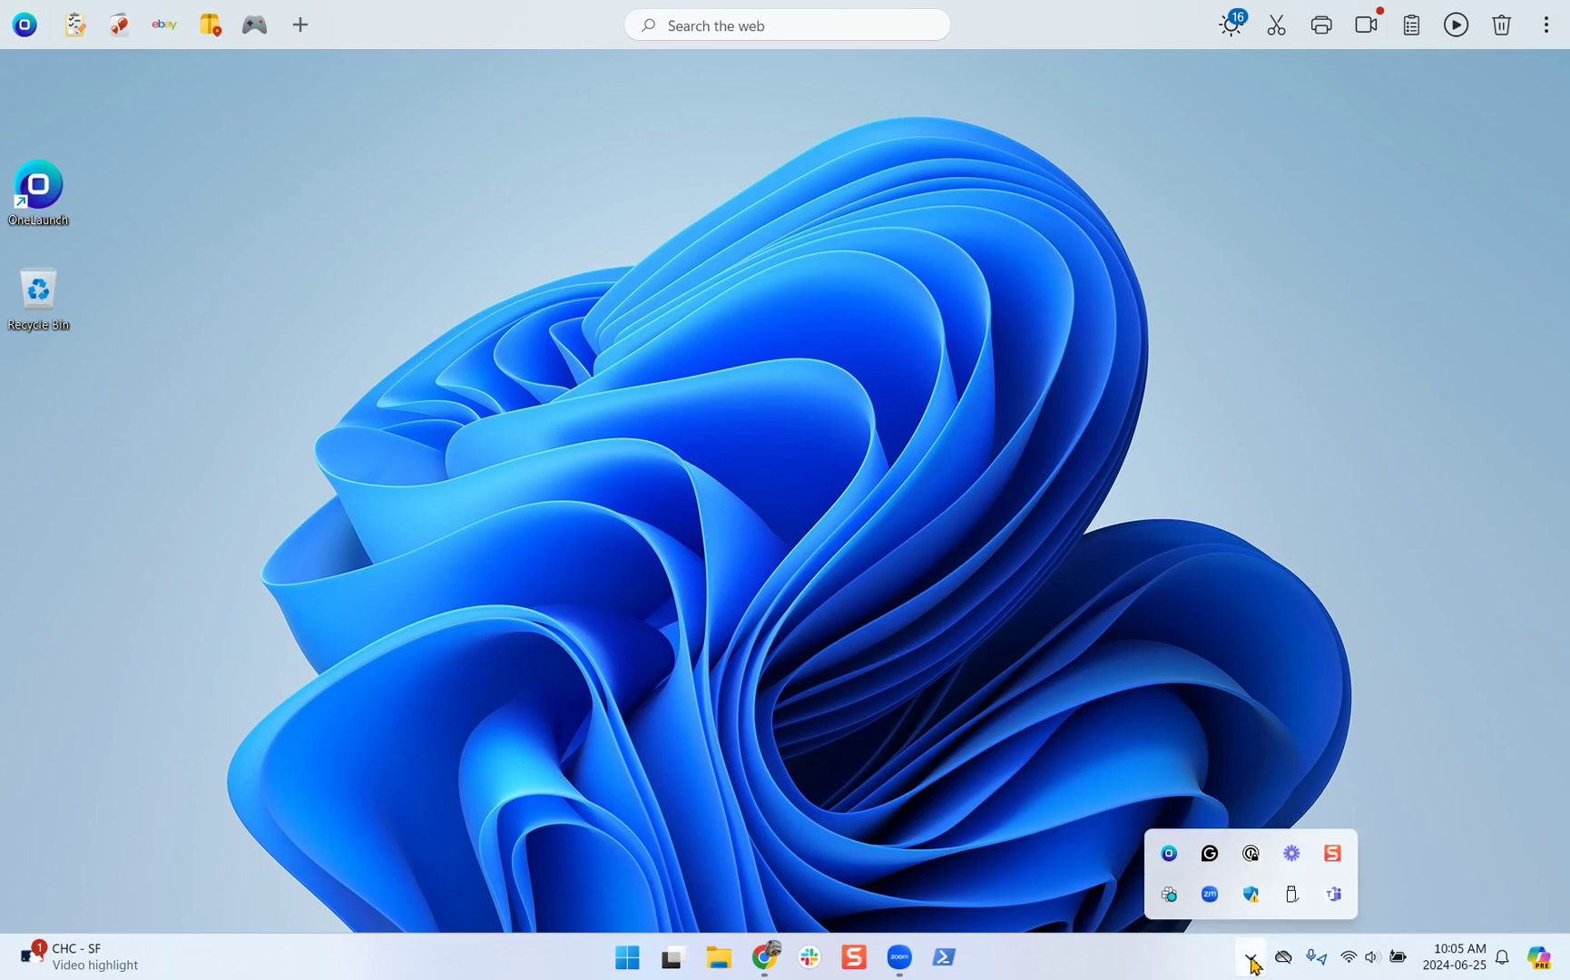
pyautogui.rightClick(1169, 857)
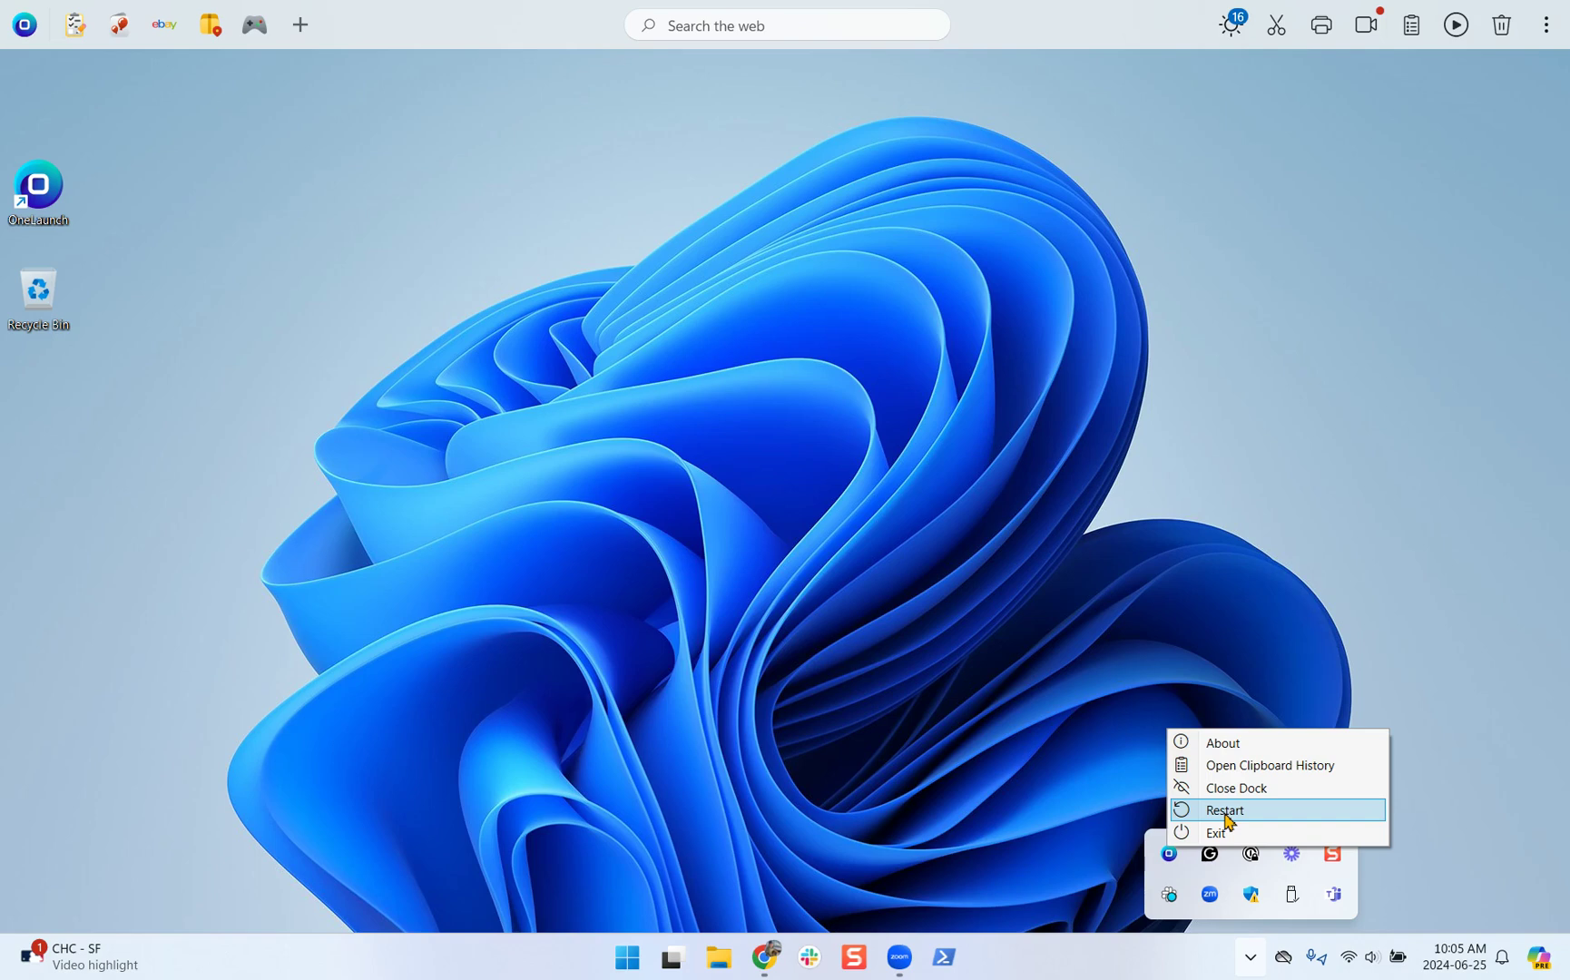
pyautogui.click(1226, 810)
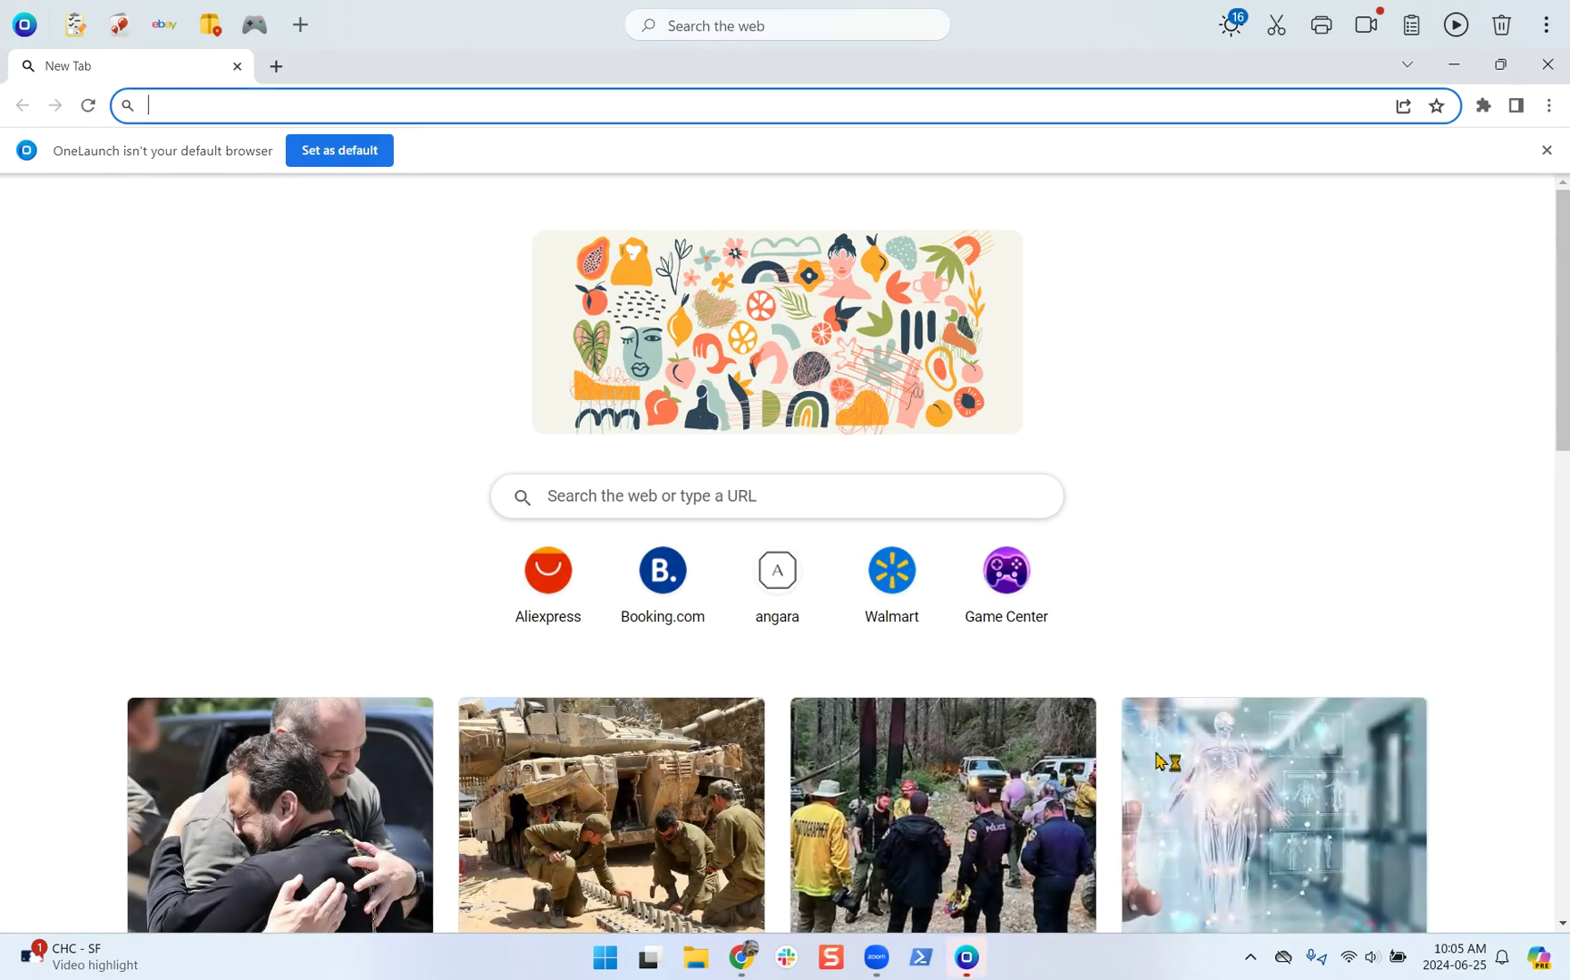
pyautogui.click(1549, 67)
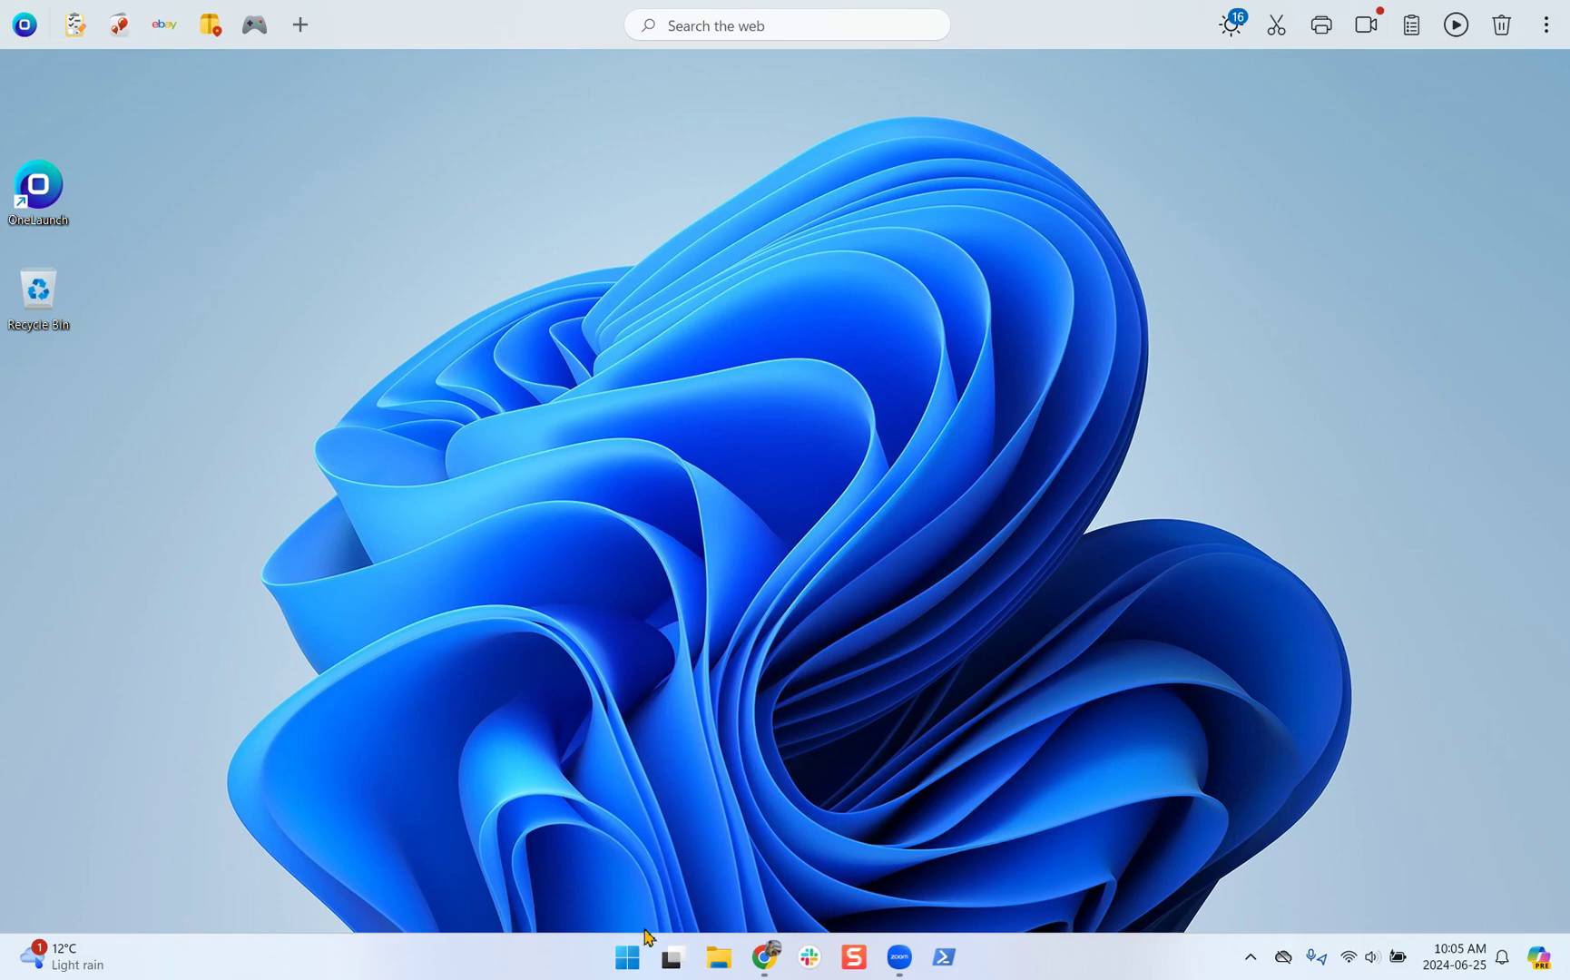
# Search the Start menu for 'task' and launch Task Manager from Best match
pyautogui.click(629, 956)
pyautogui.click(661, 232)
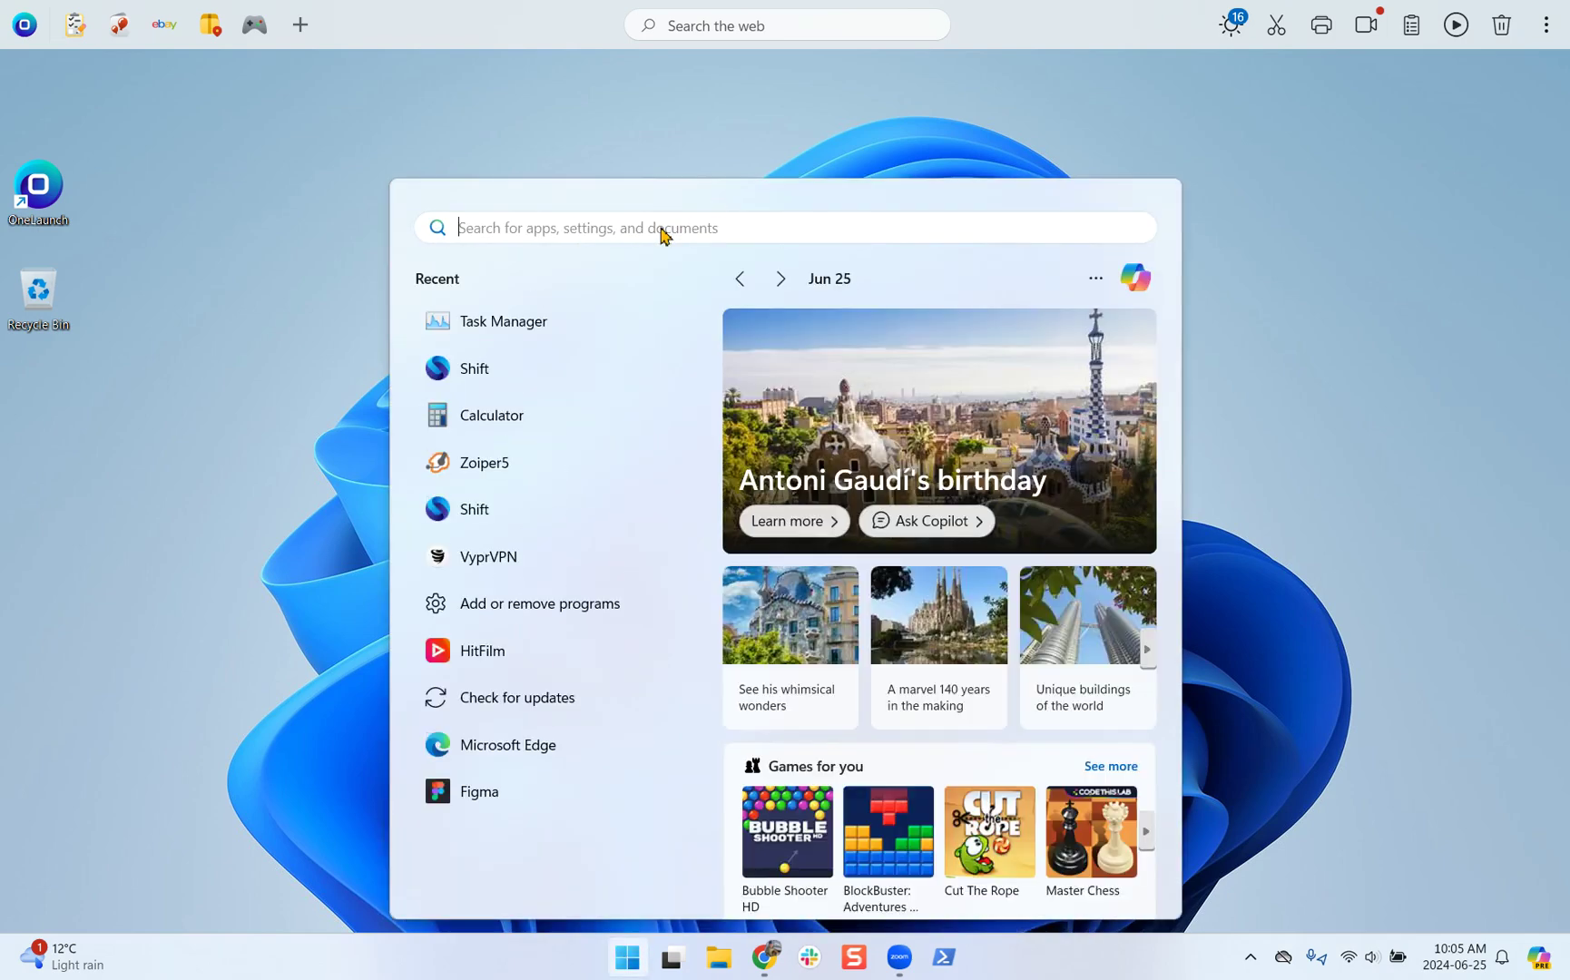
pyautogui.write('tas')
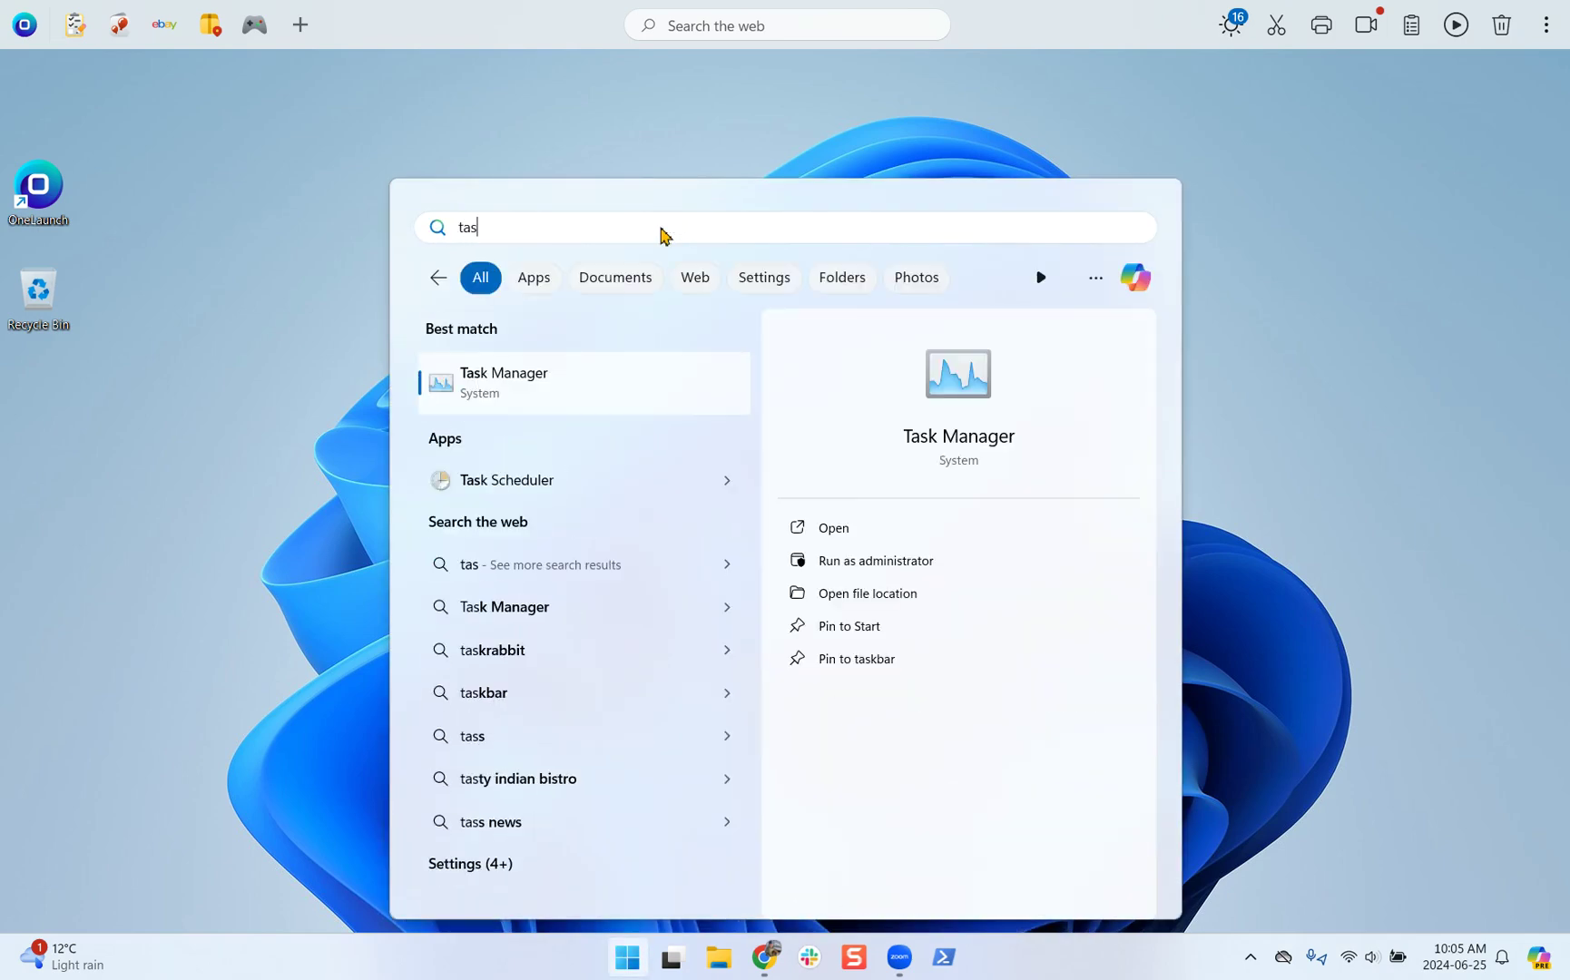
pyautogui.write('k')
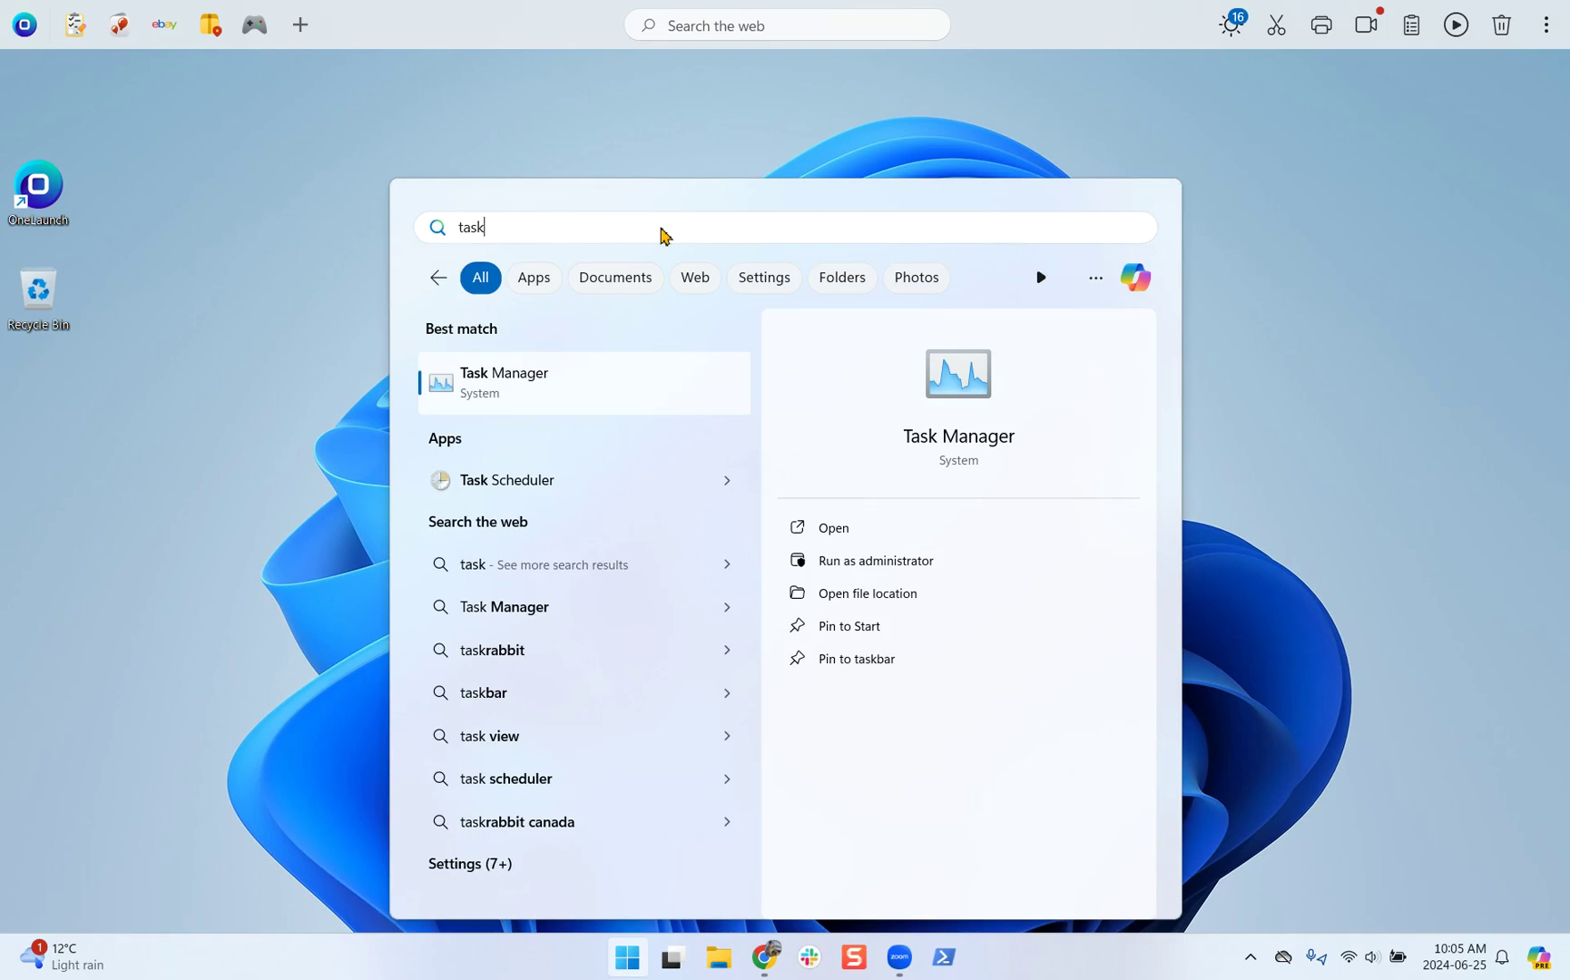
pyautogui.click(509, 393)
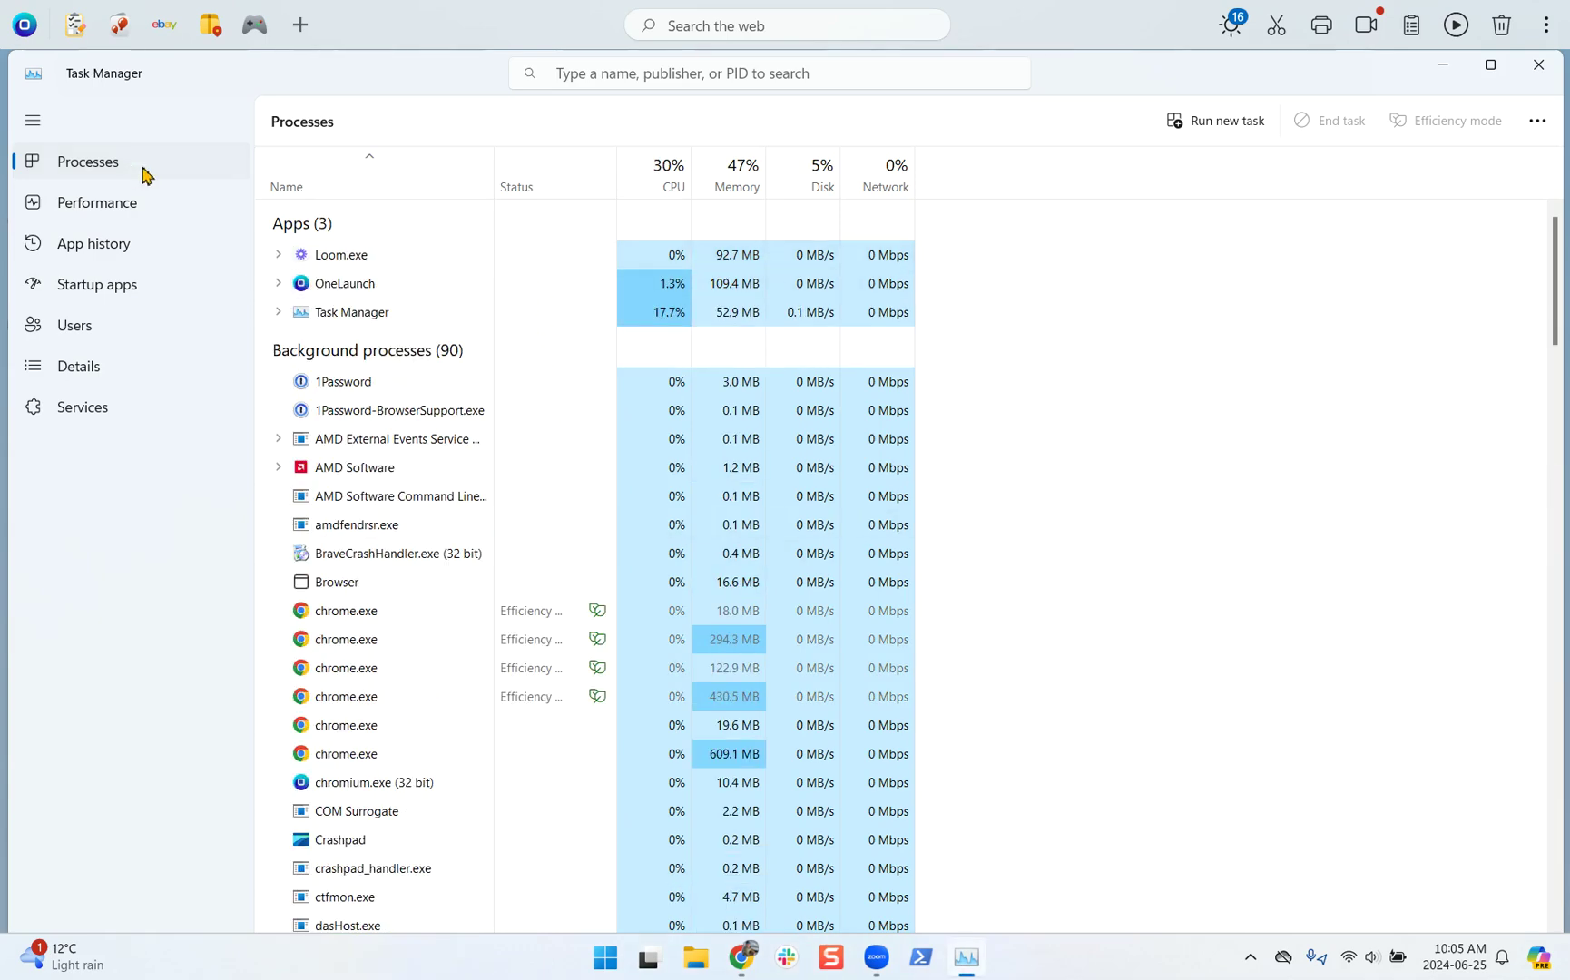
# Filter Task Manager's processes for 'onelaunch' and end the OneLaunch app process
pyautogui.click(774, 76)
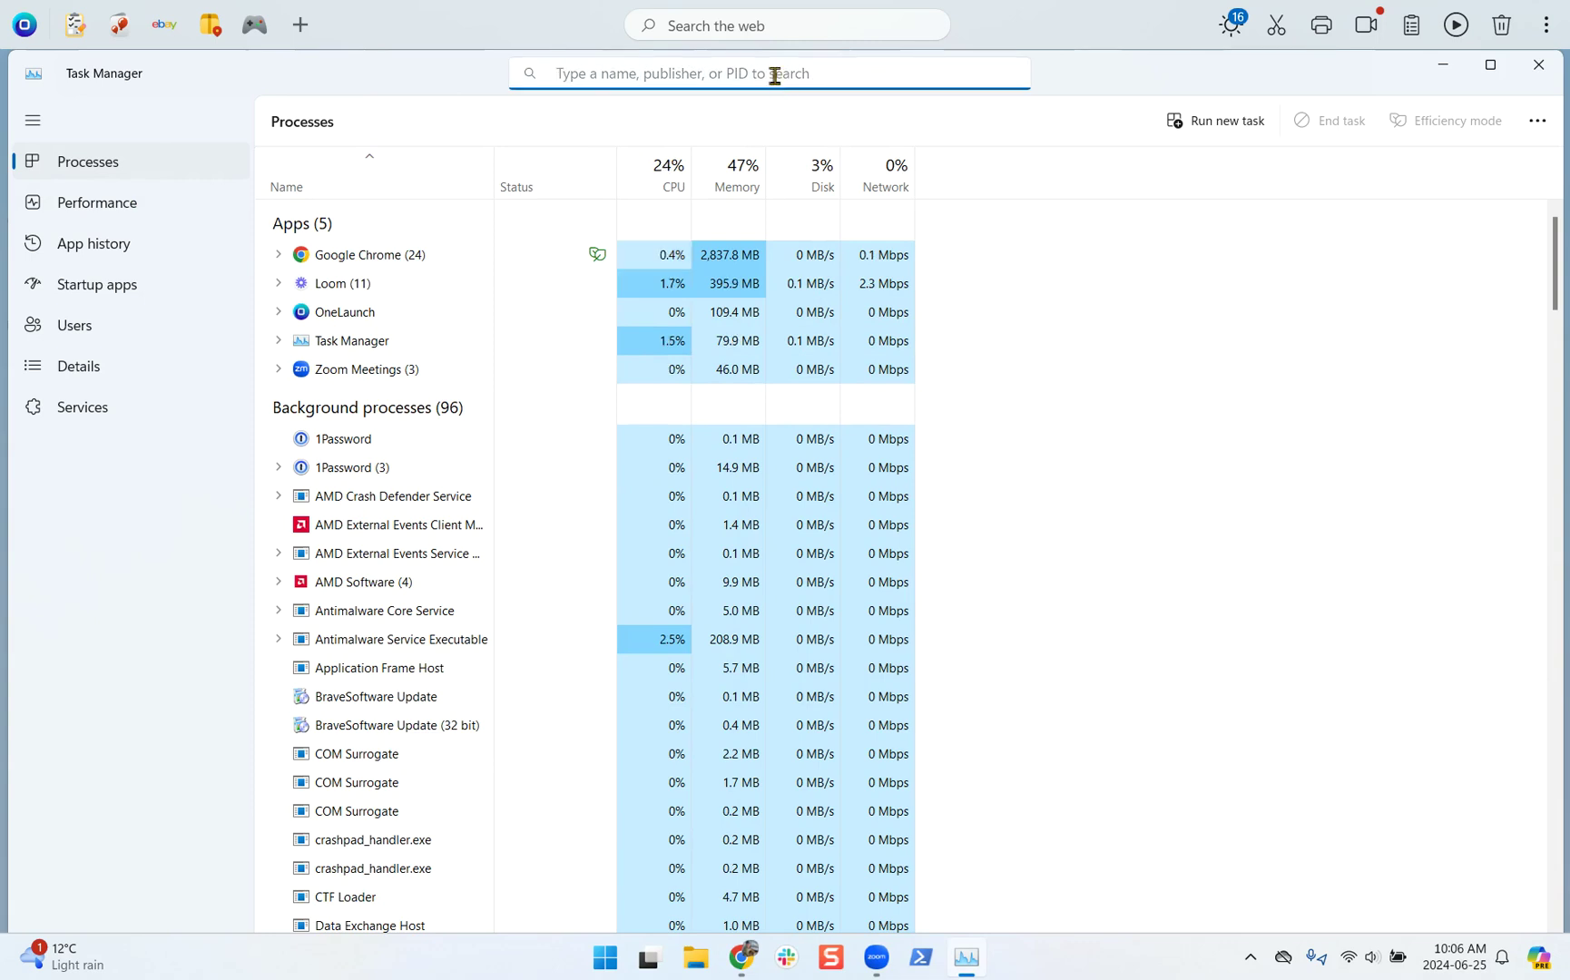
pyautogui.write('onelaunch')
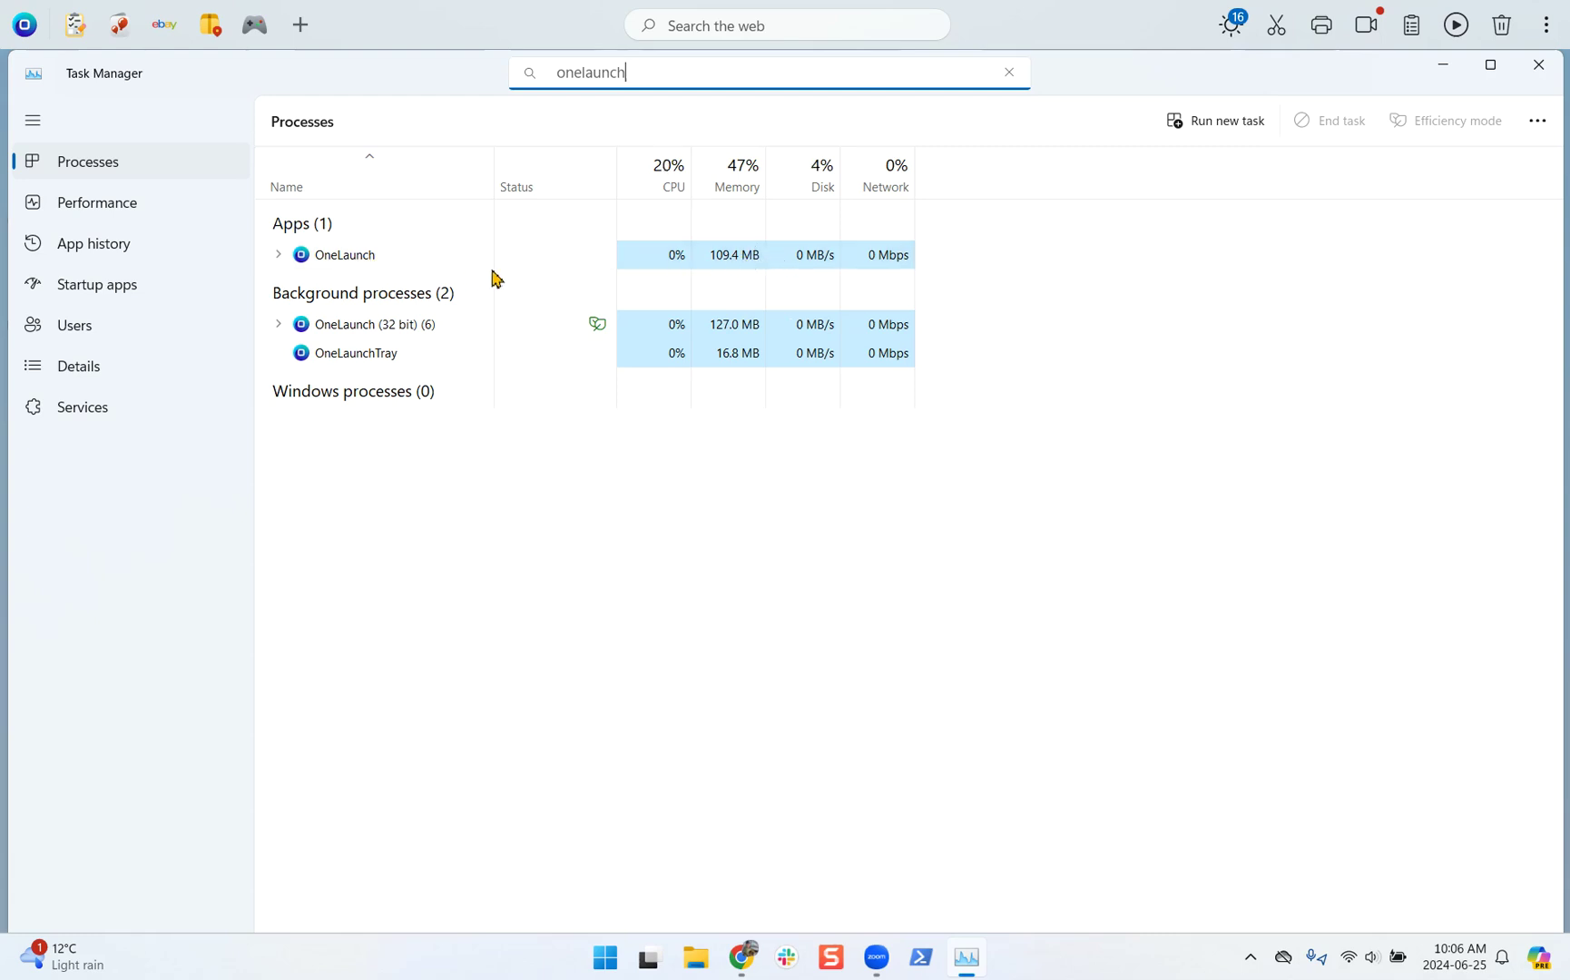
pyautogui.rightClick(348, 256)
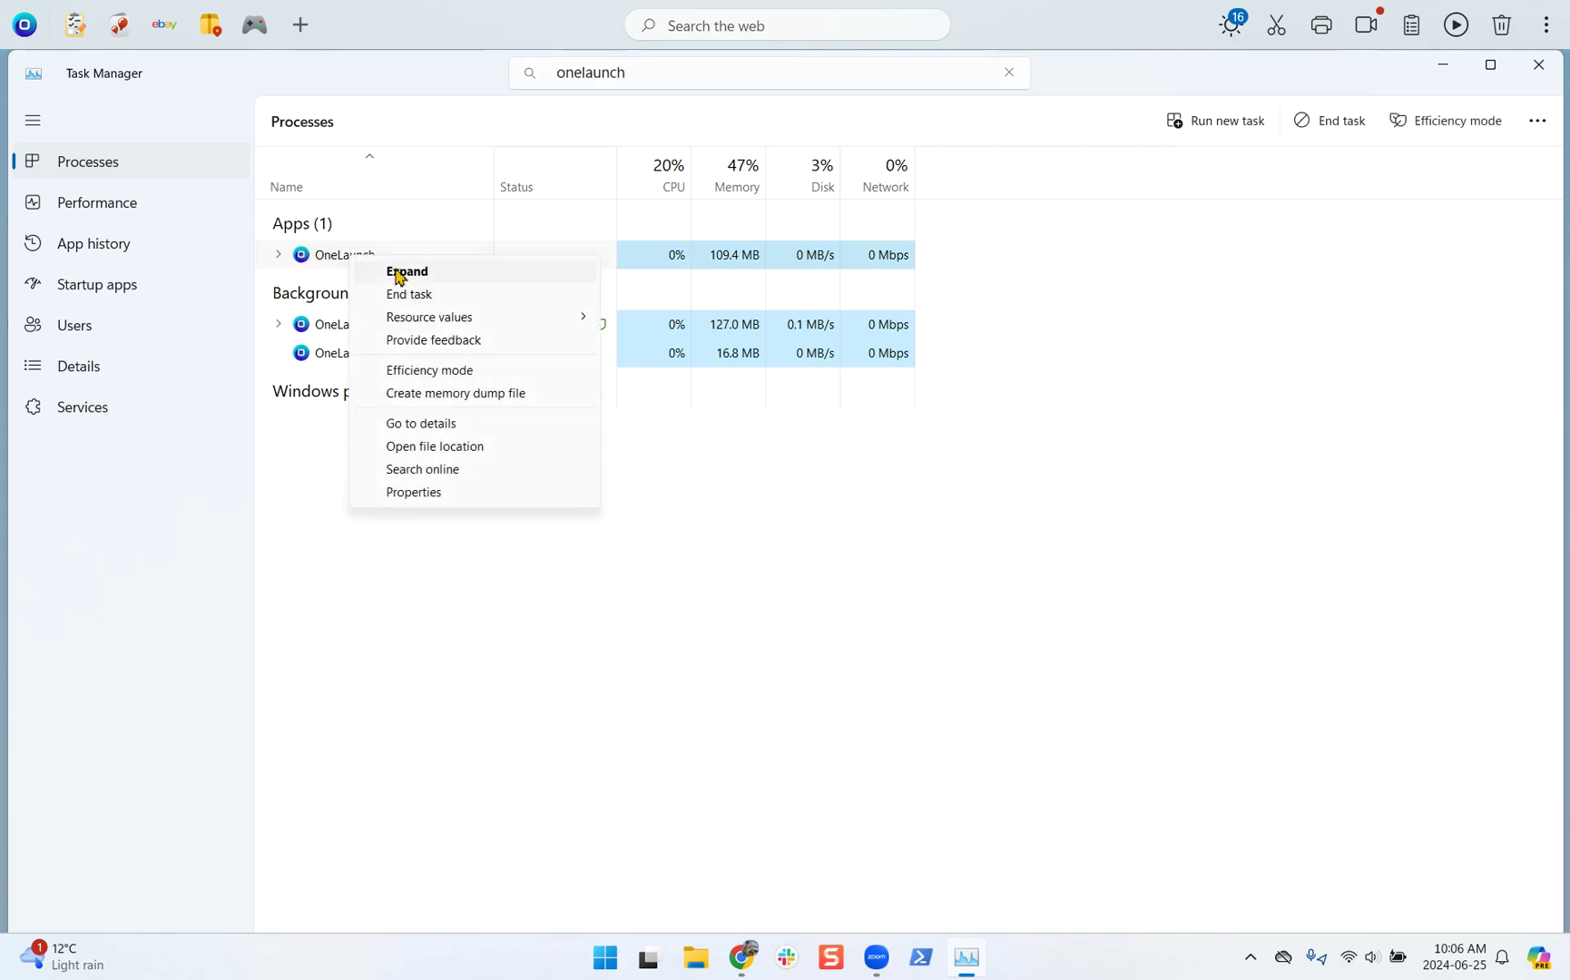
pyautogui.click(412, 296)
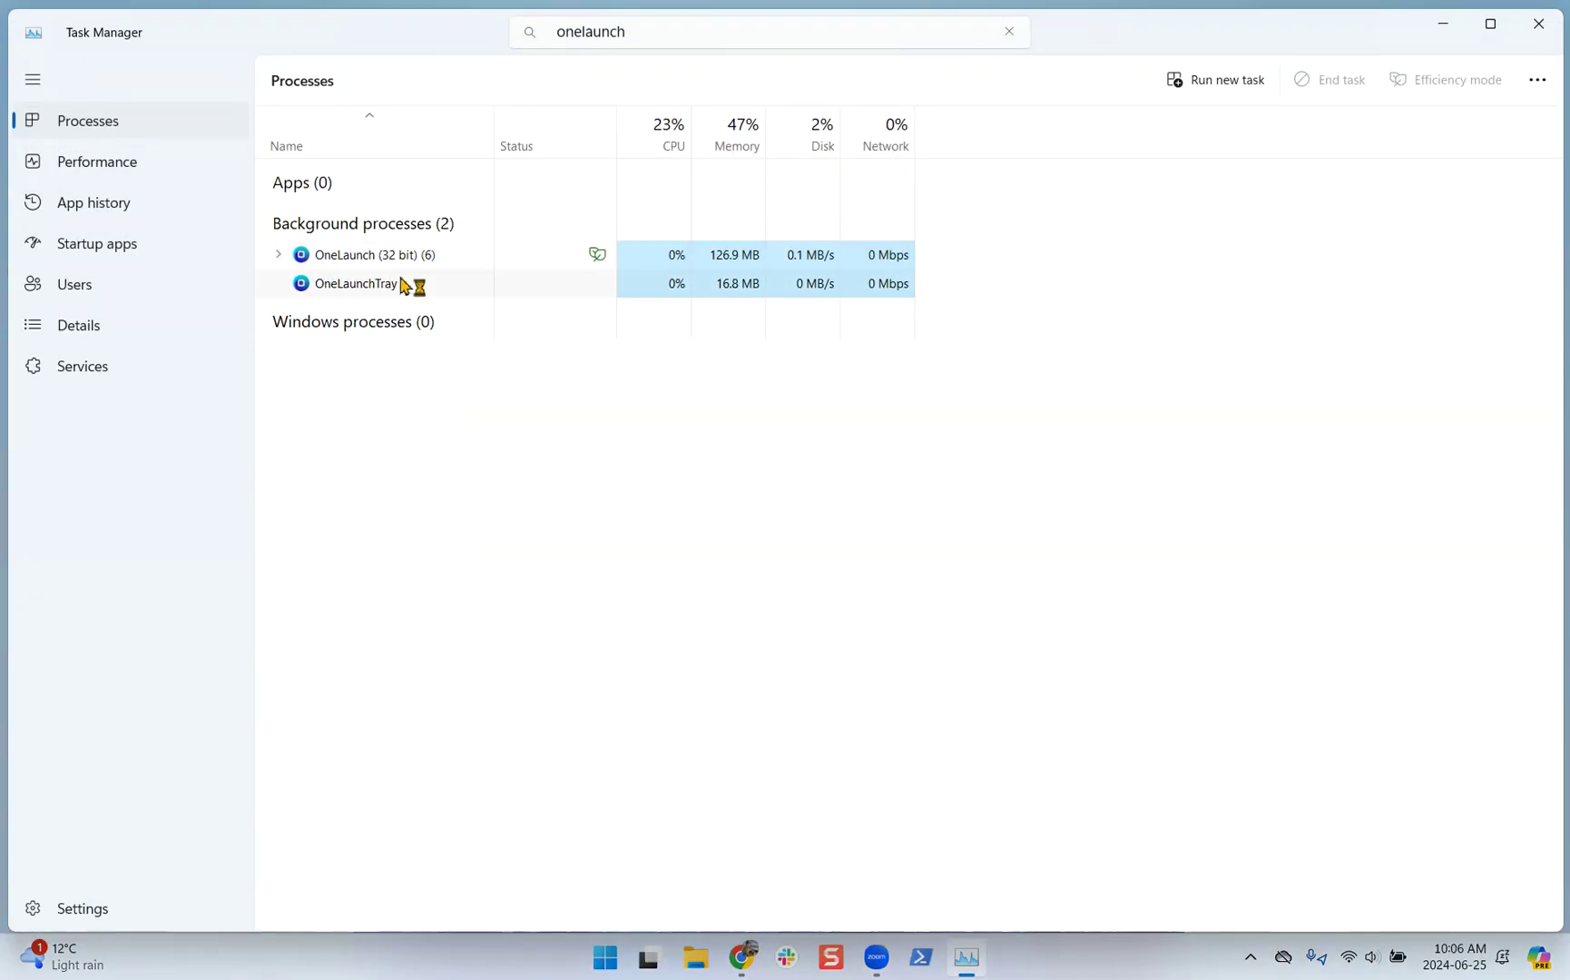
# End the reappeared OneLaunch, OneLaunchTray and OneLaunch (32 bit) processes, then close Task Manager
pyautogui.click(386, 257)
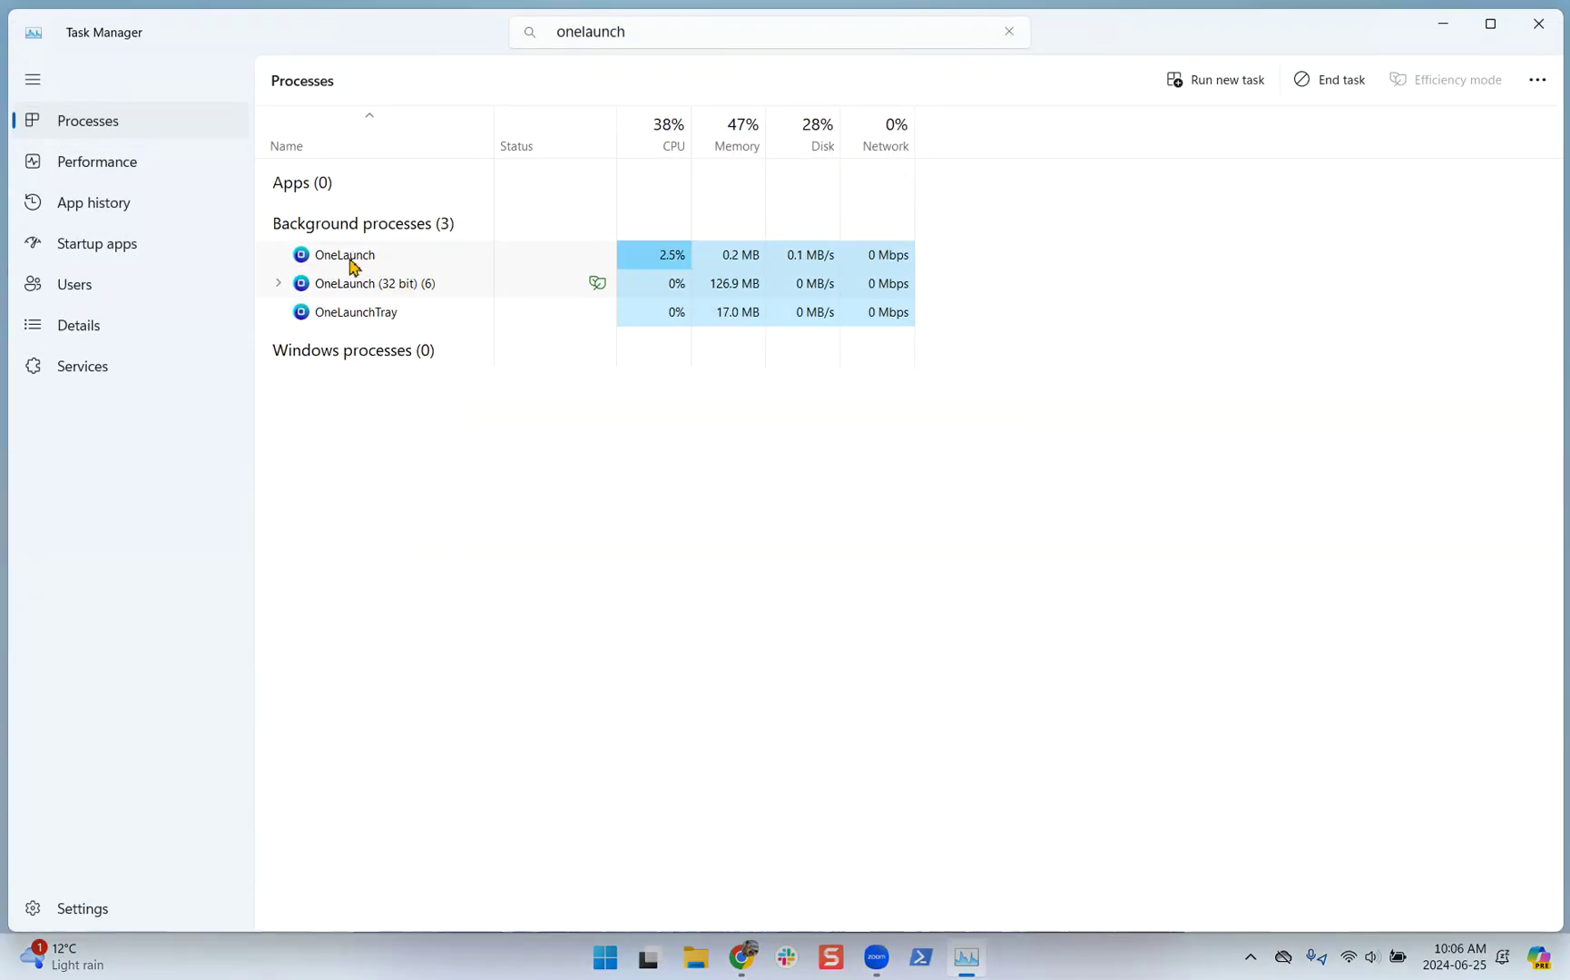
pyautogui.click(353, 294)
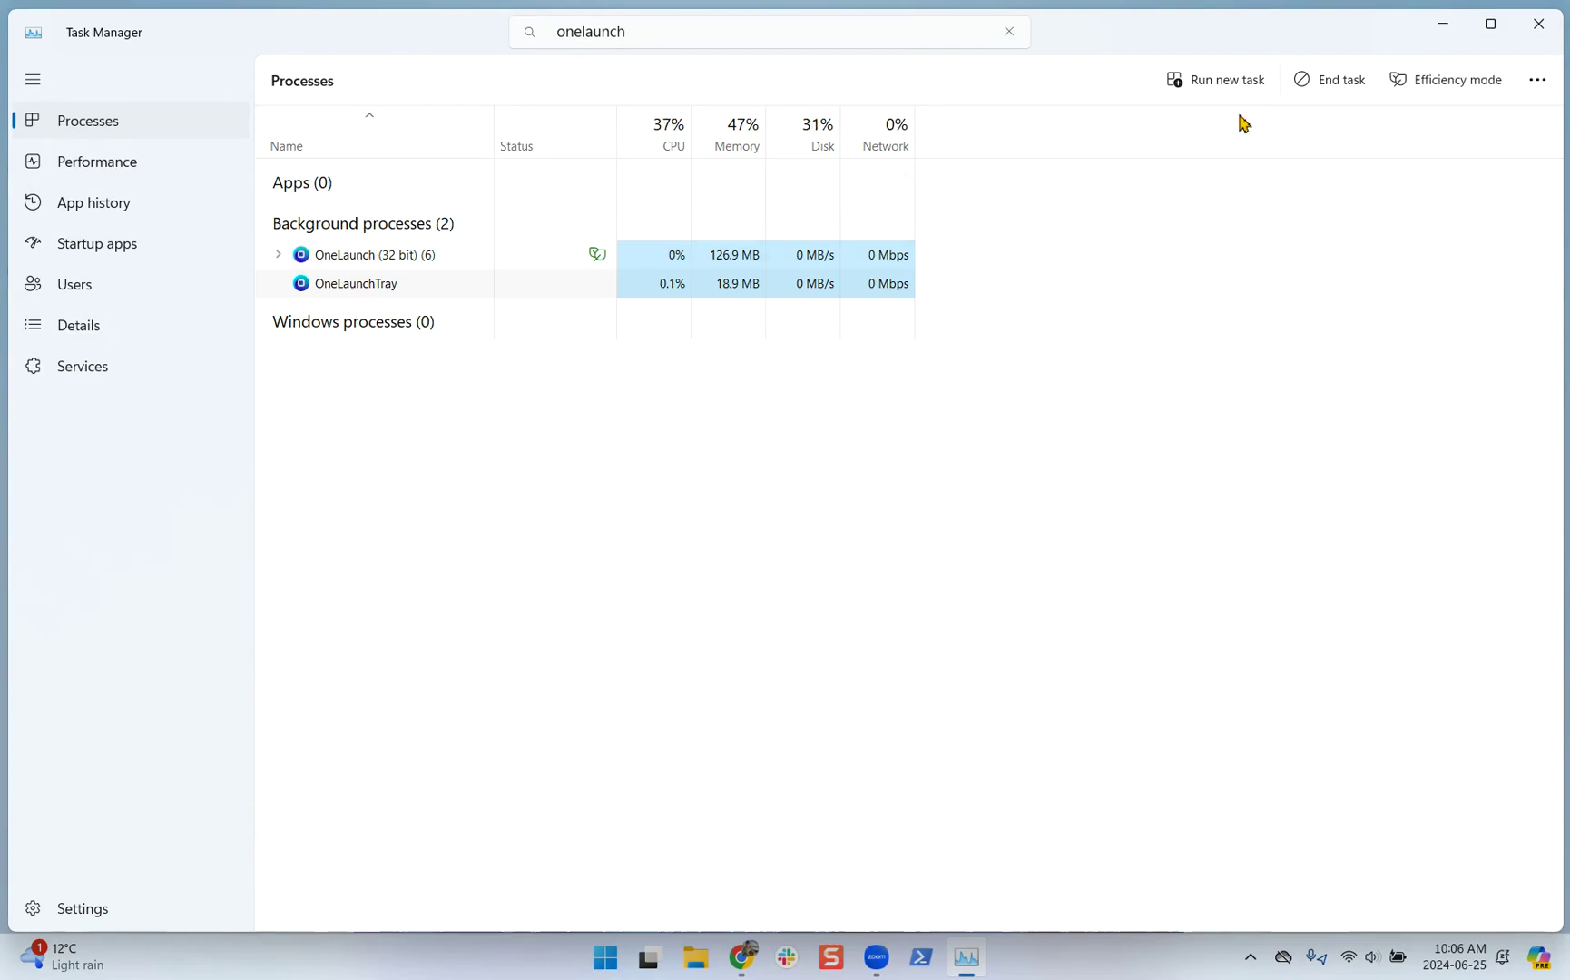
pyautogui.click(1340, 84)
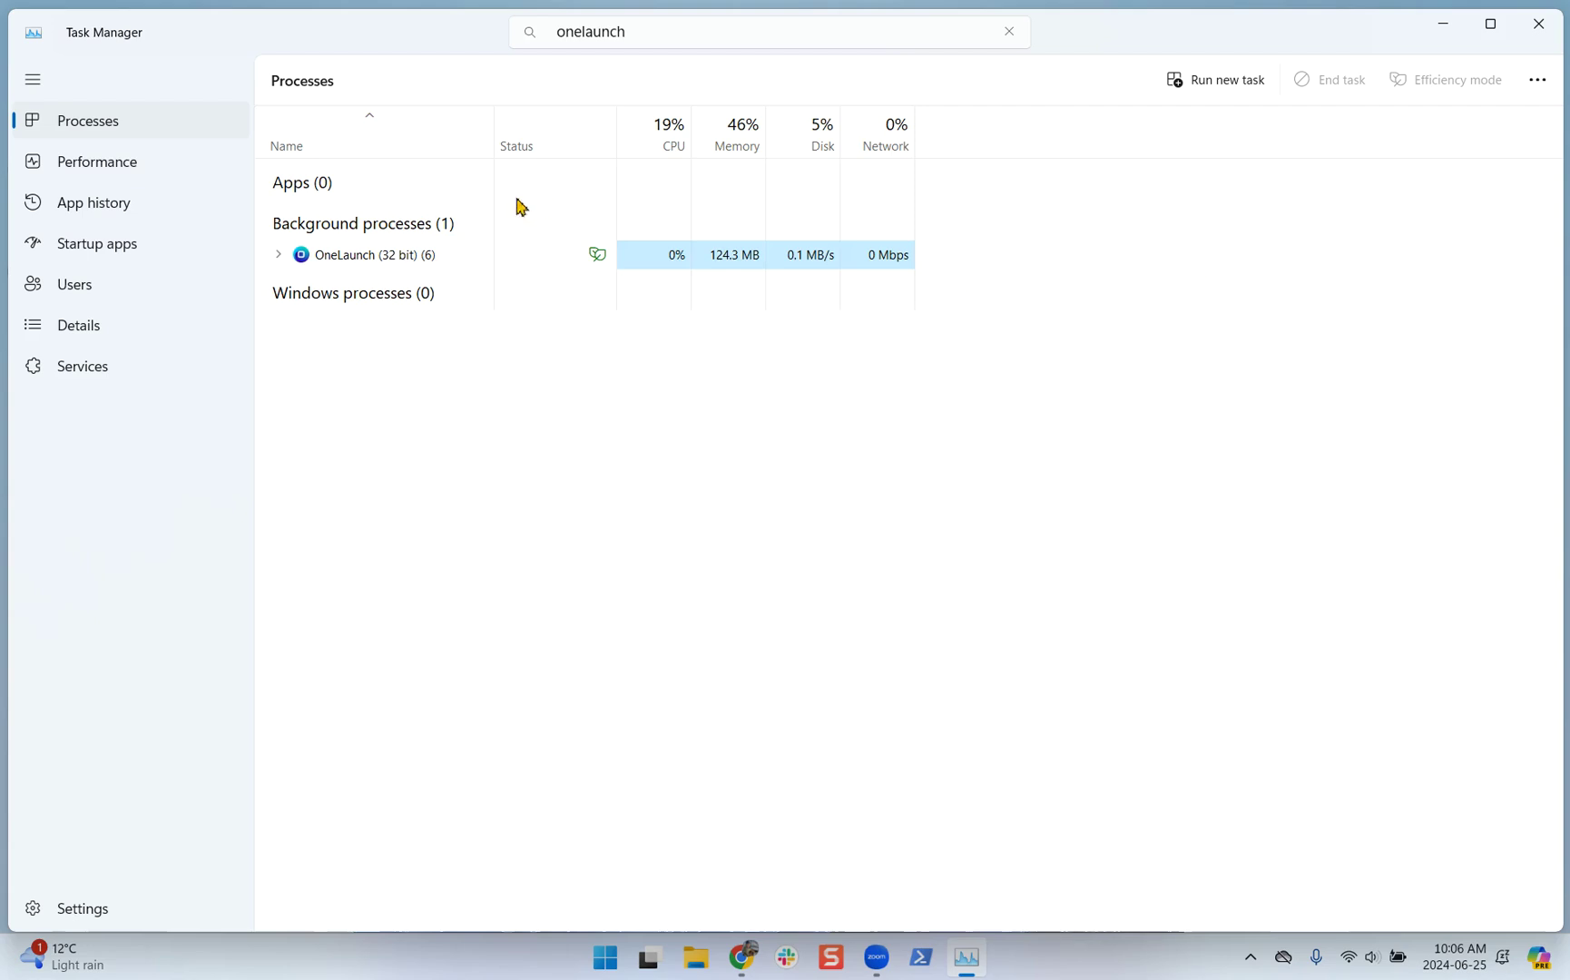
pyautogui.click(1339, 85)
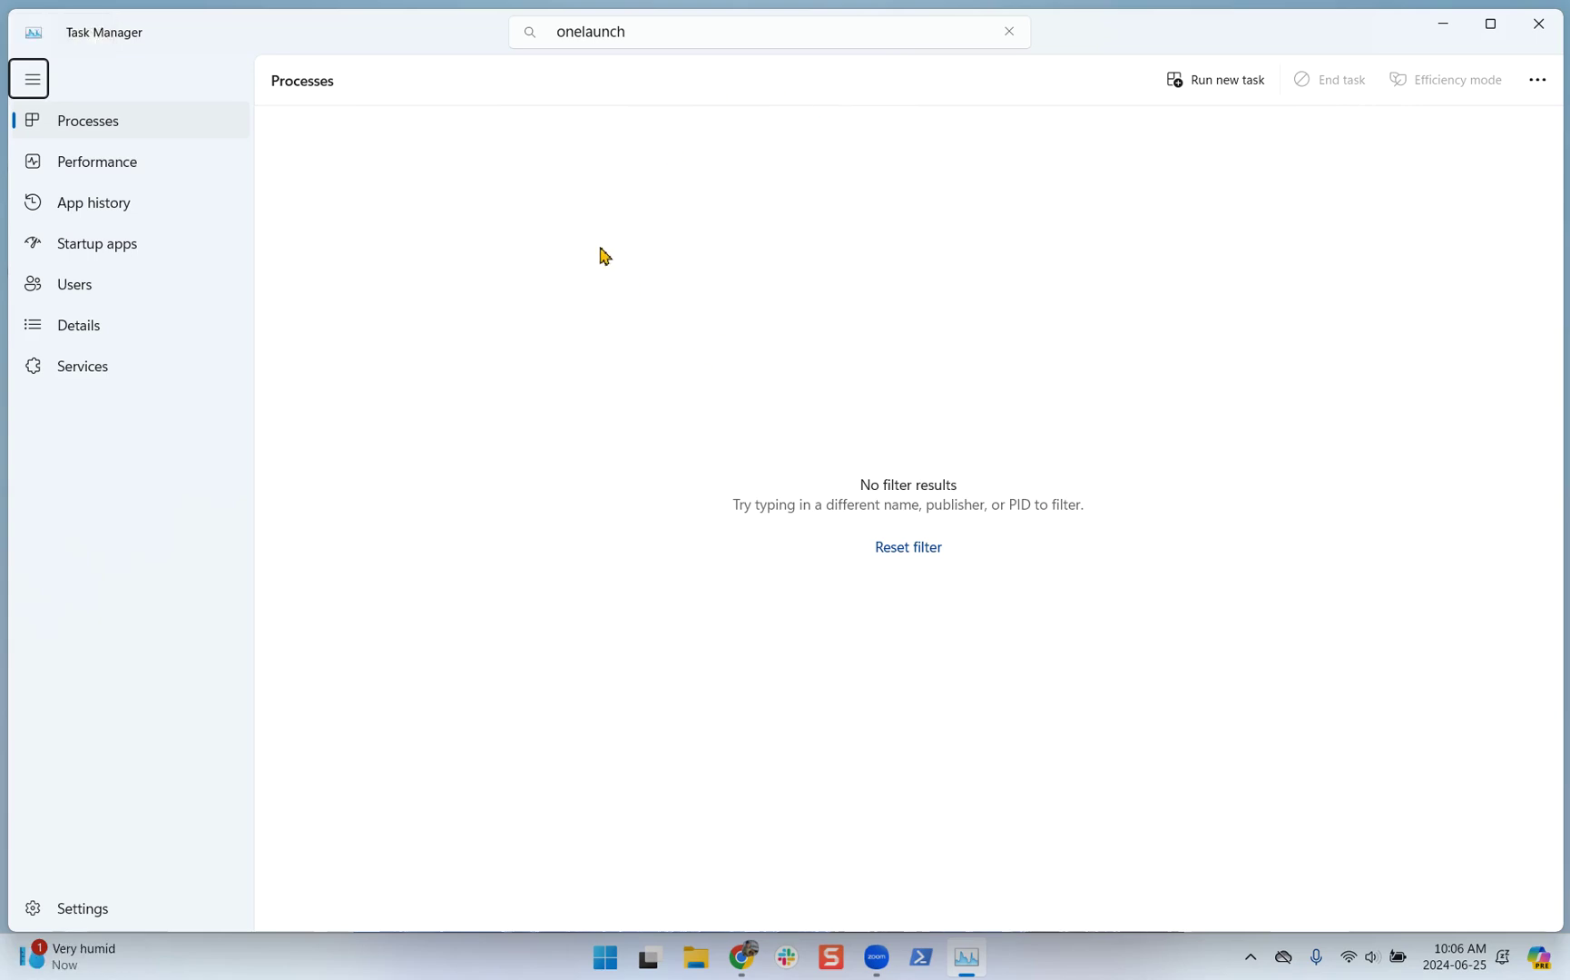
pyautogui.click(1537, 24)
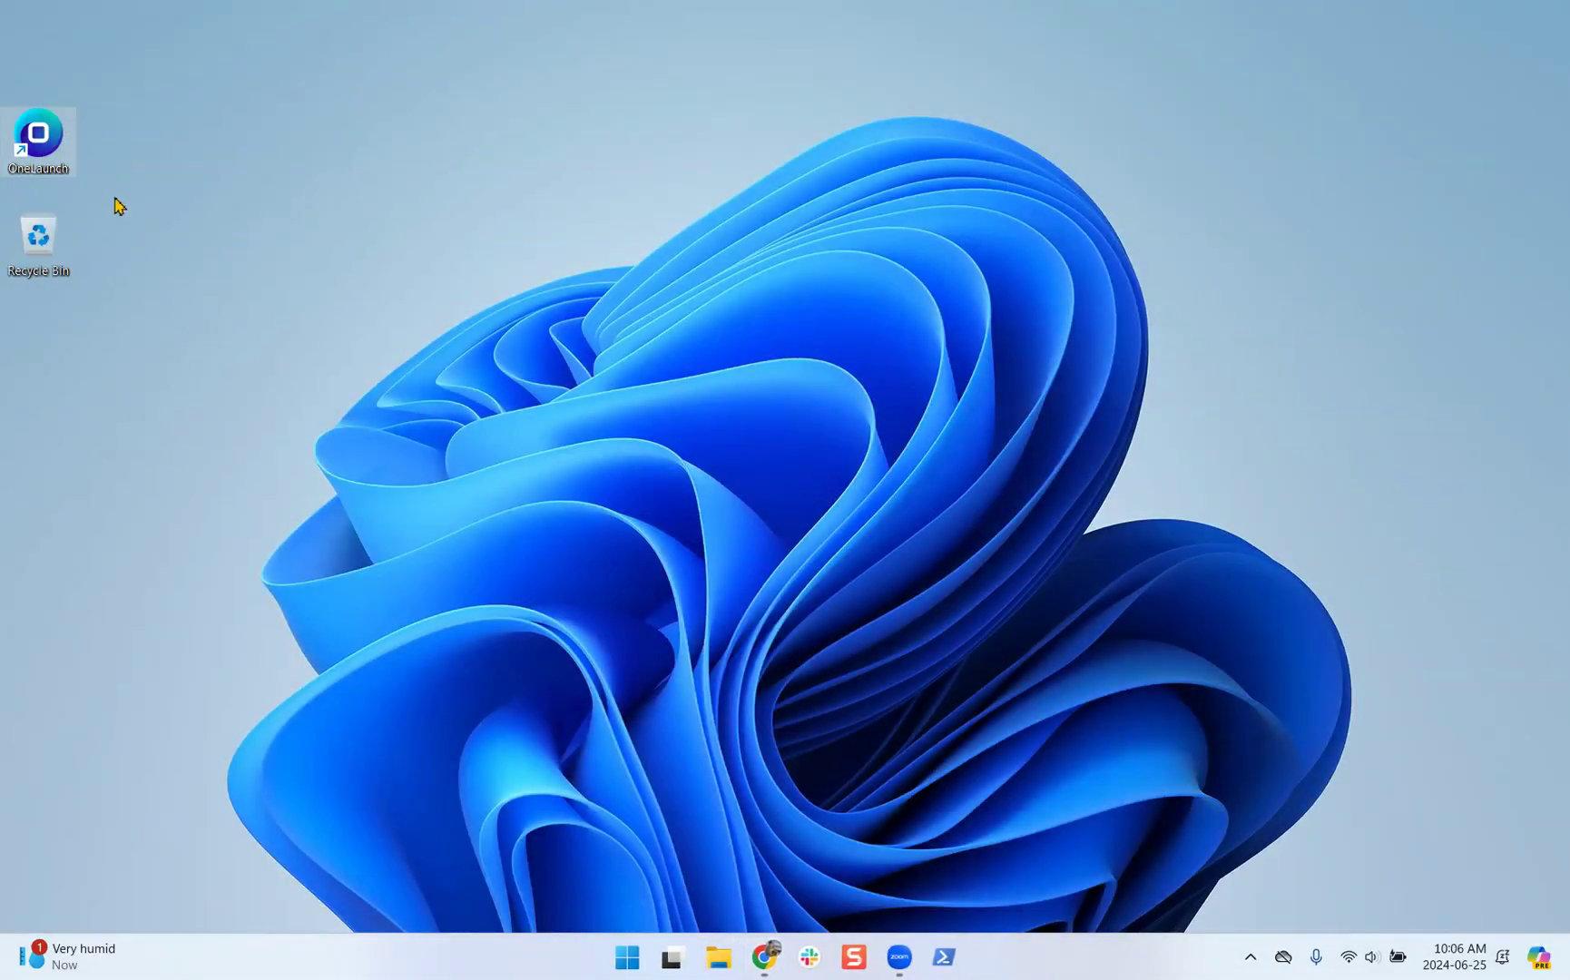
# Relaunch OneLaunch from its desktop shortcut, close its browser window, and check the hidden tray icons
pyautogui.doubleClick(57, 150)
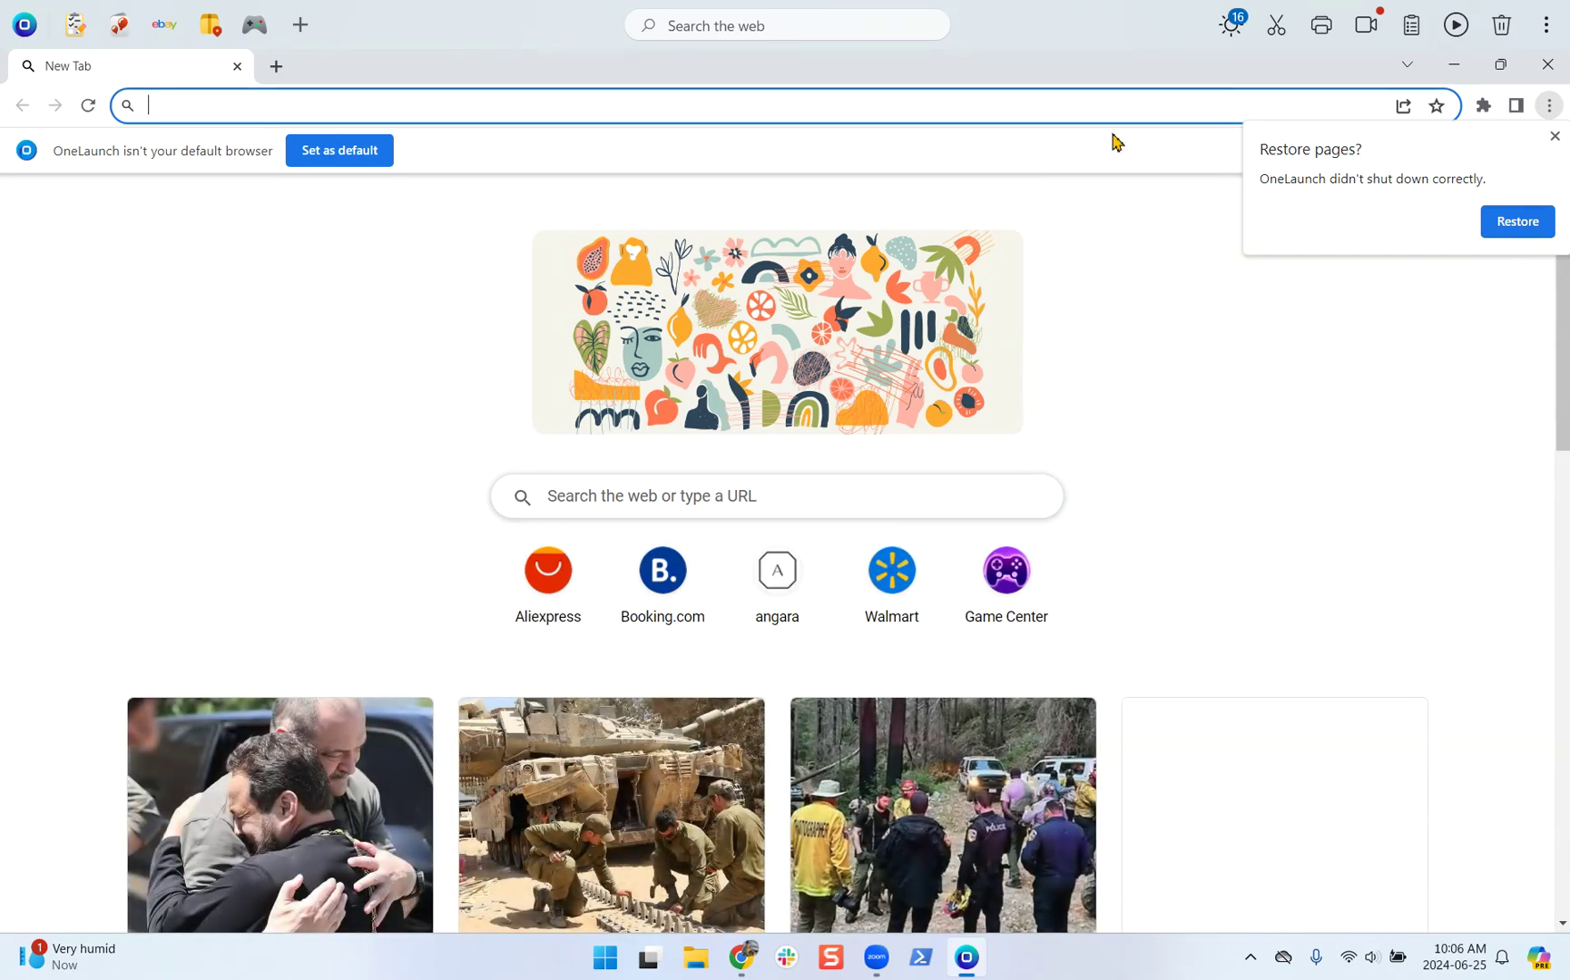
pyautogui.click(1547, 65)
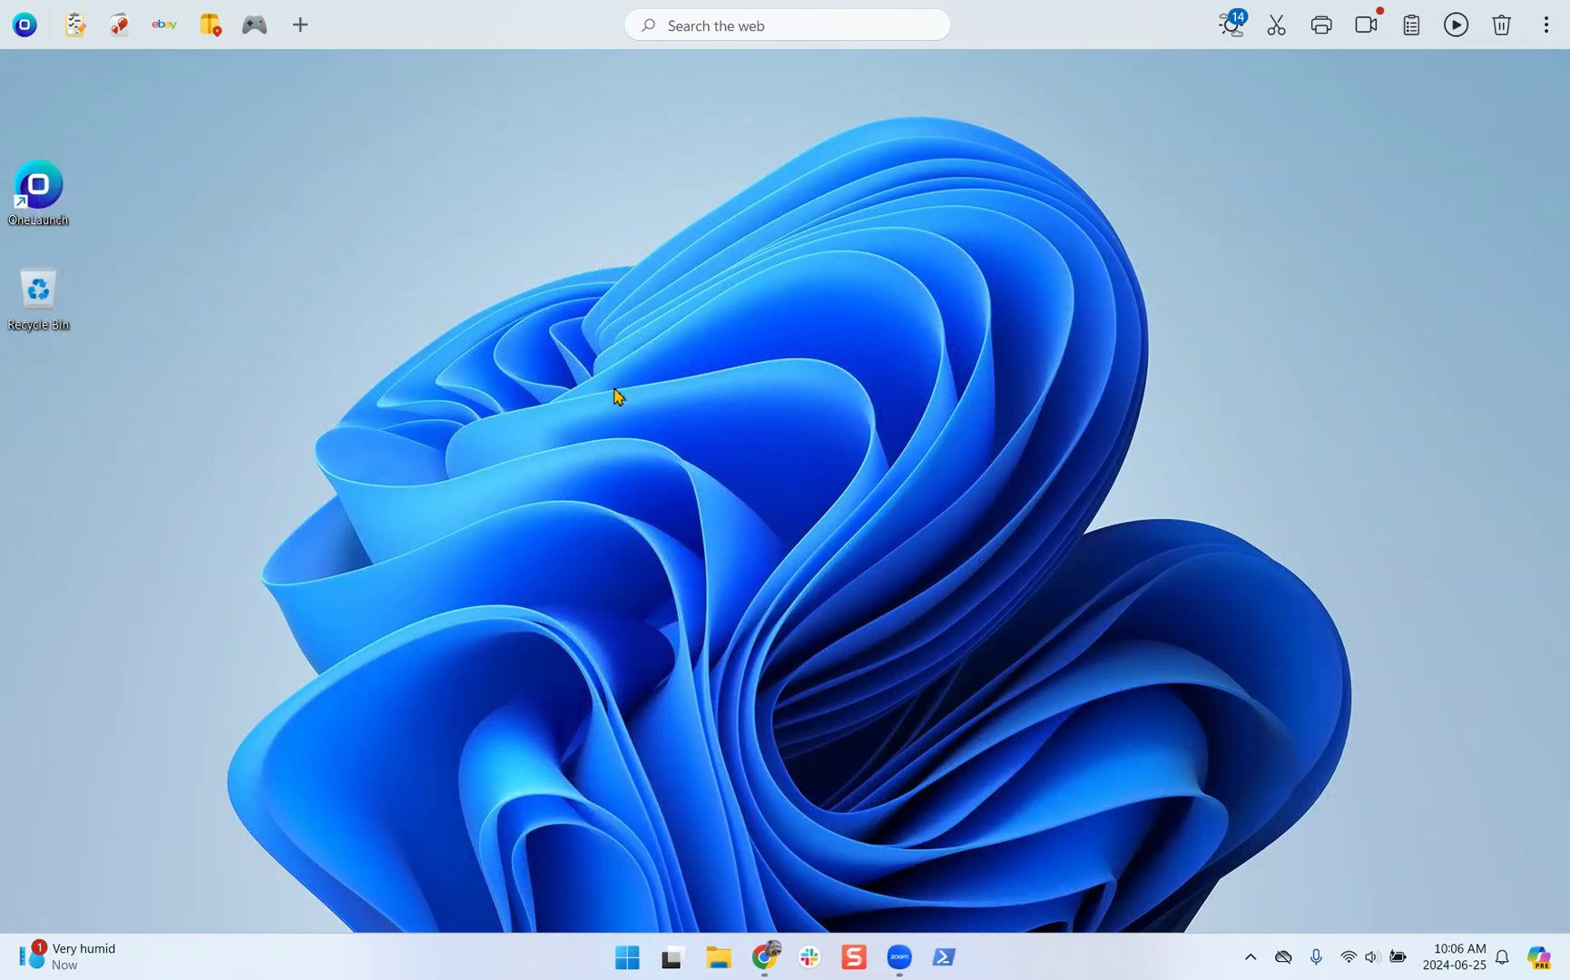
pyautogui.click(1254, 958)
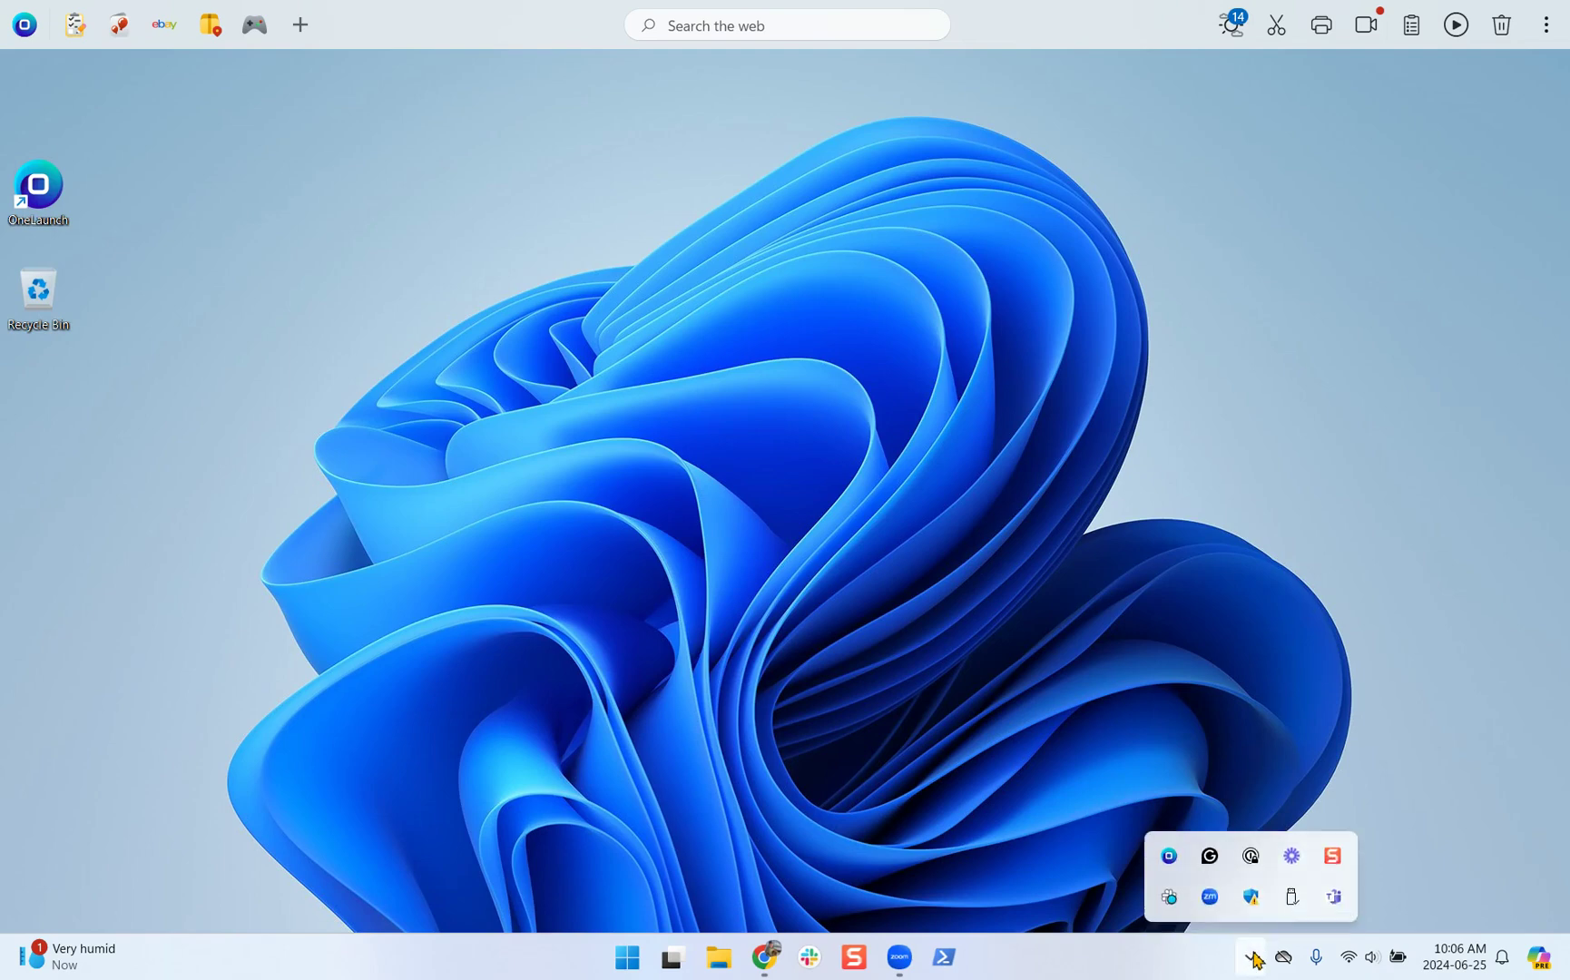
pyautogui.click(887, 596)
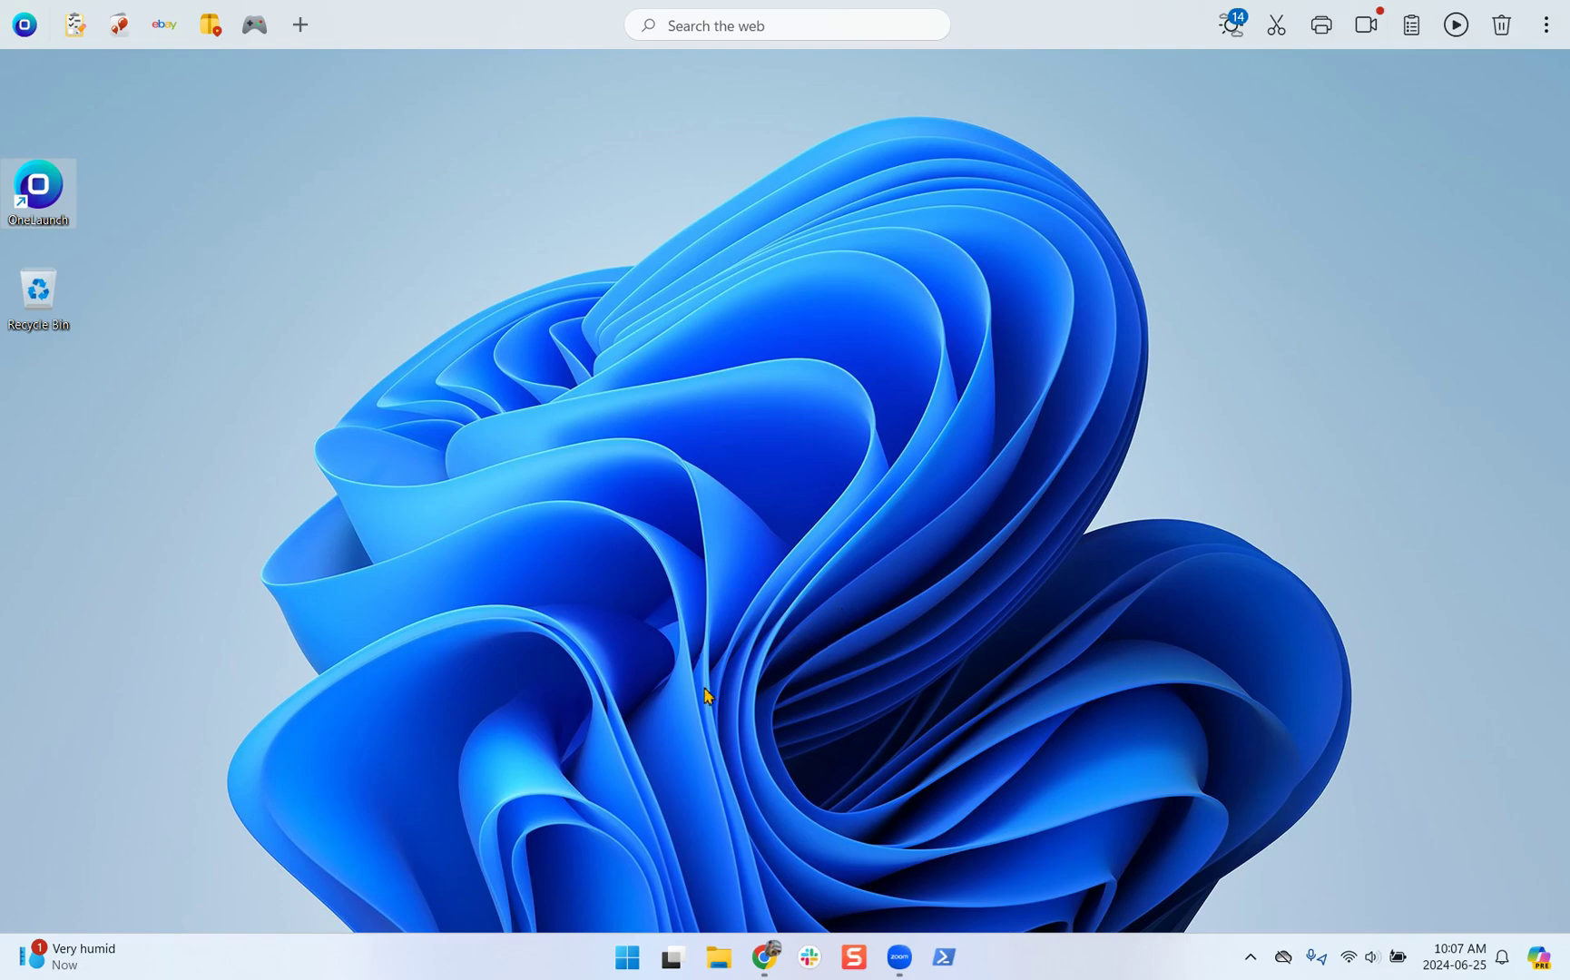
pyautogui.click(627, 964)
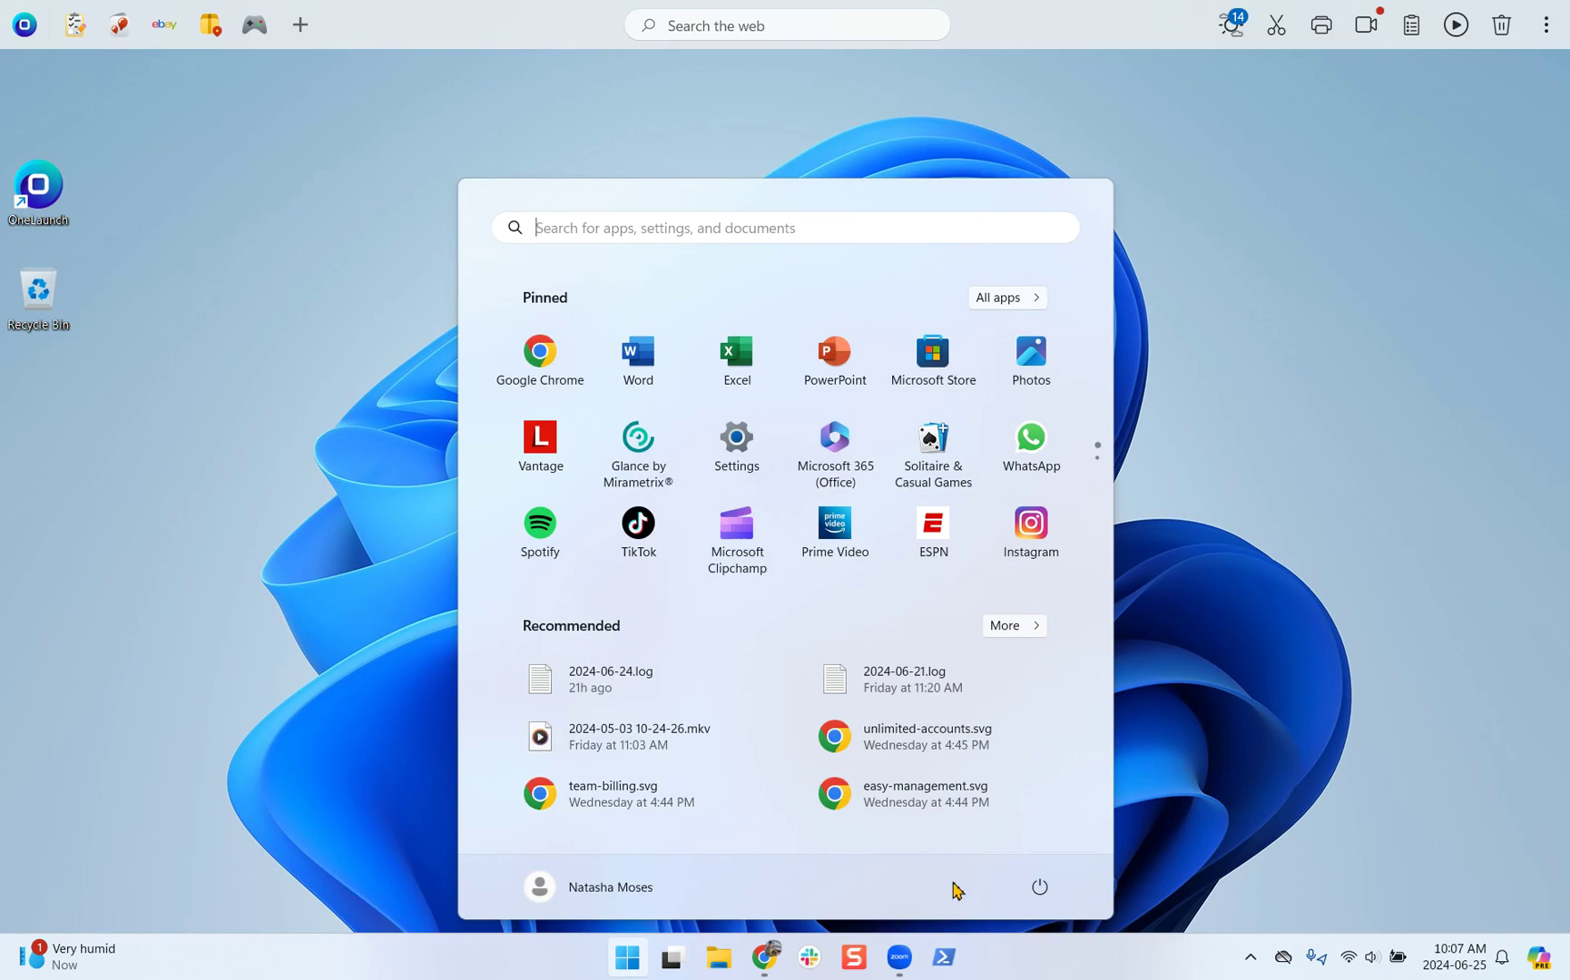
pyautogui.click(1041, 888)
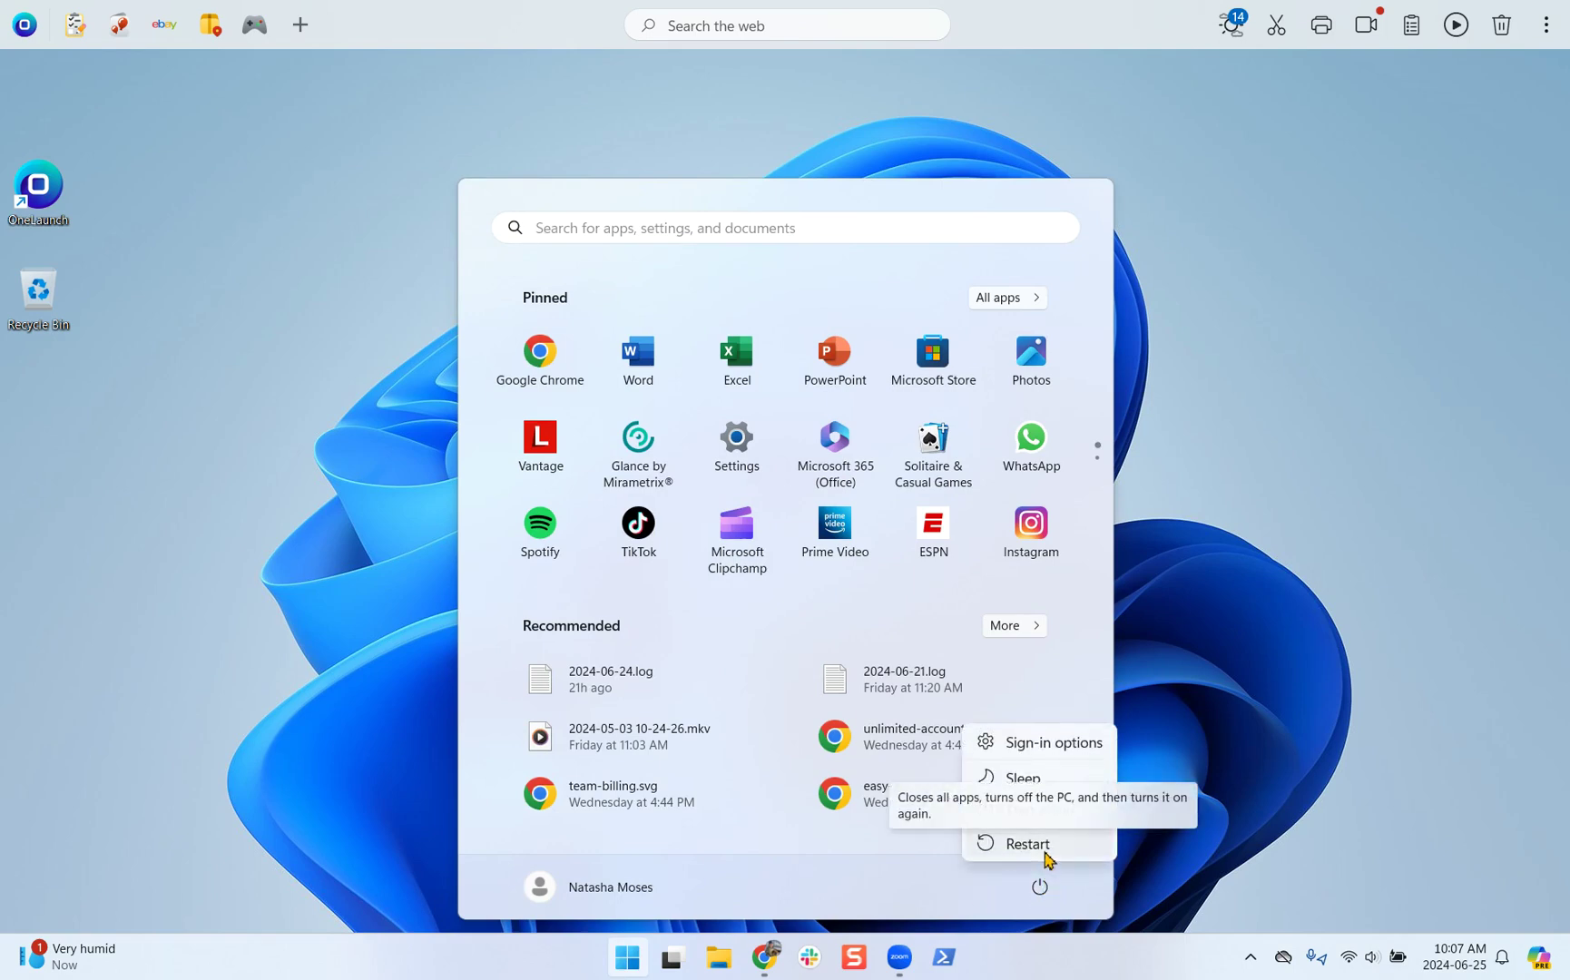
pyautogui.click(1222, 569)
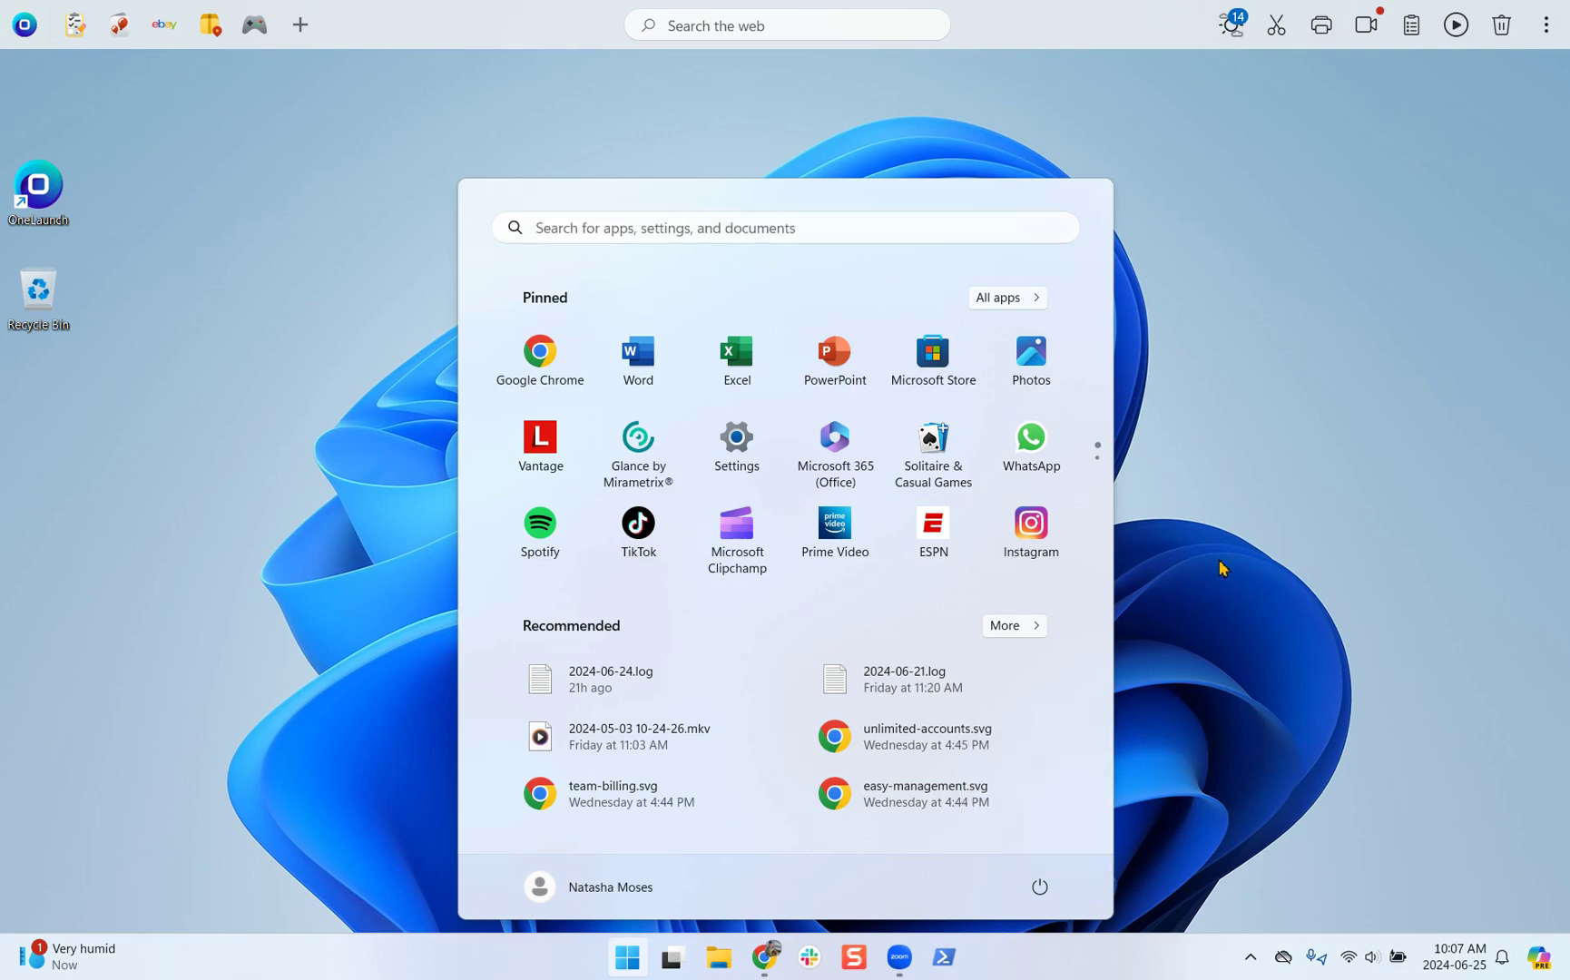
pyautogui.click(1216, 420)
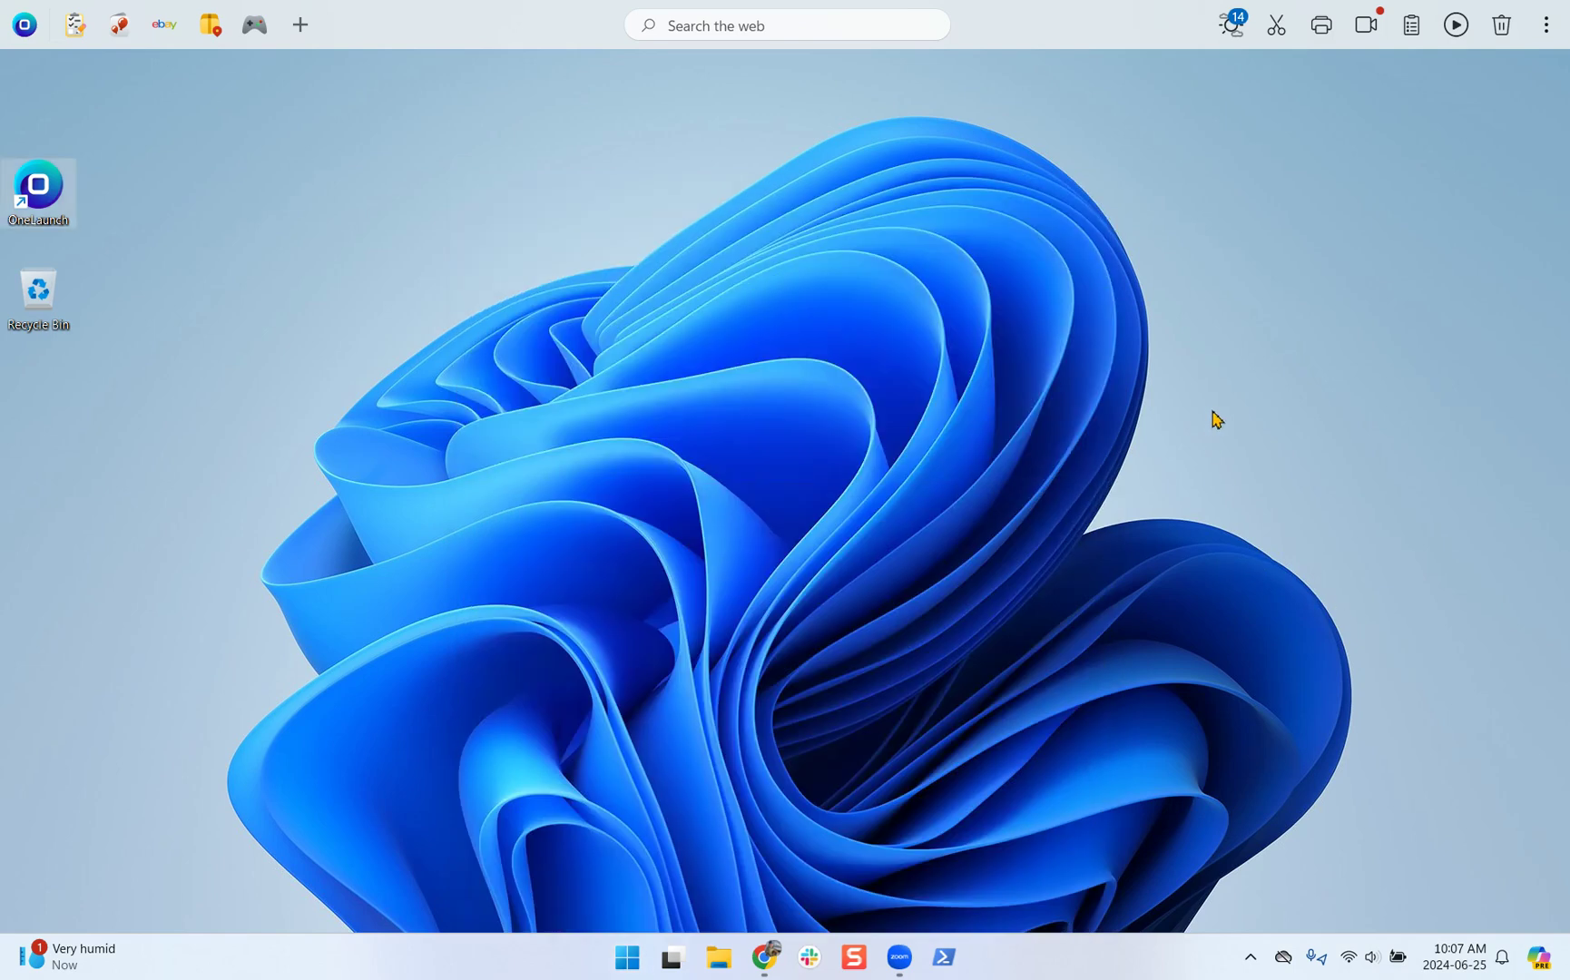